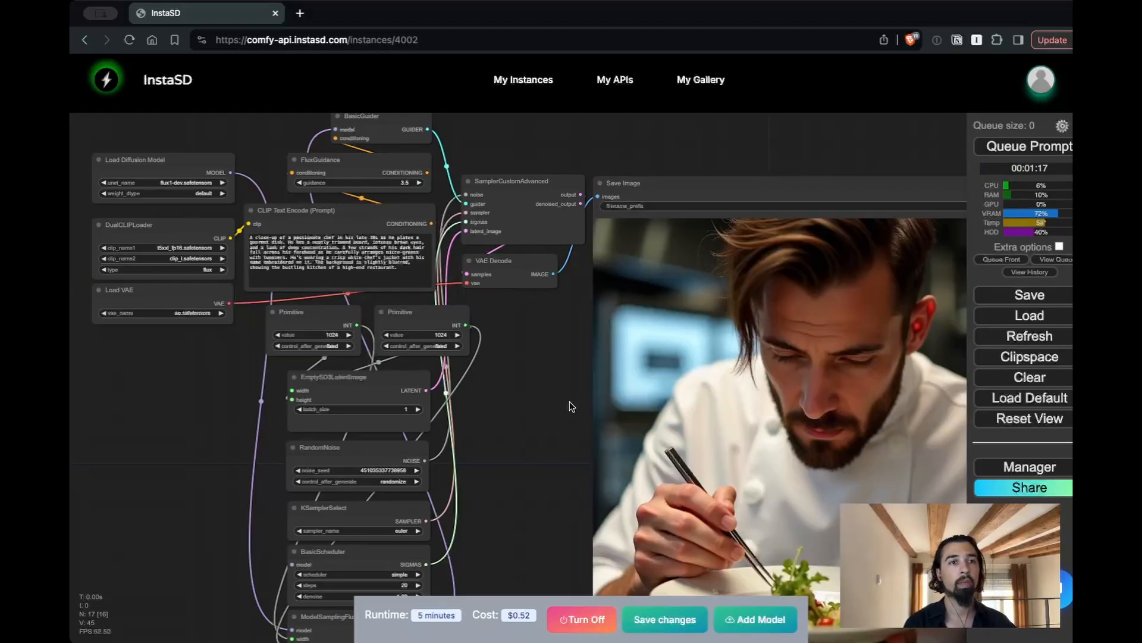
Examine the Flux workflow's prompt, latent image, noise and sampler nodes to find the parameters worth exposing
mouse_move(566, 420)
left_mouse_down()
mouse_move(369, 325)
mouse_move(416, 357)
mouse_move(565, 399)
left_mouse_up()
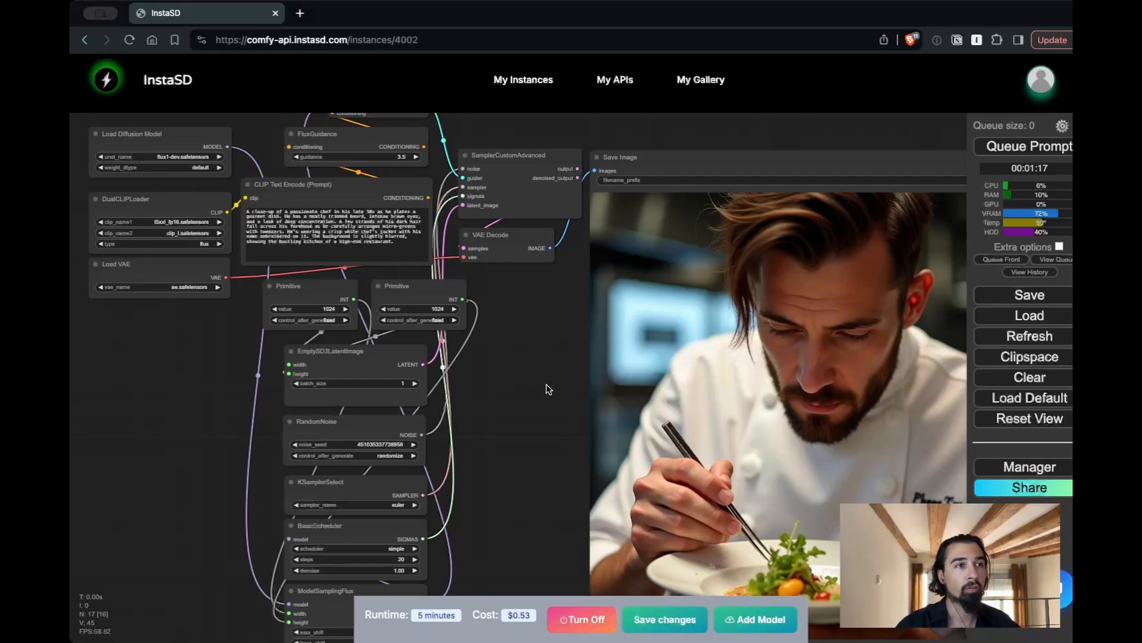
left_click(407, 250)
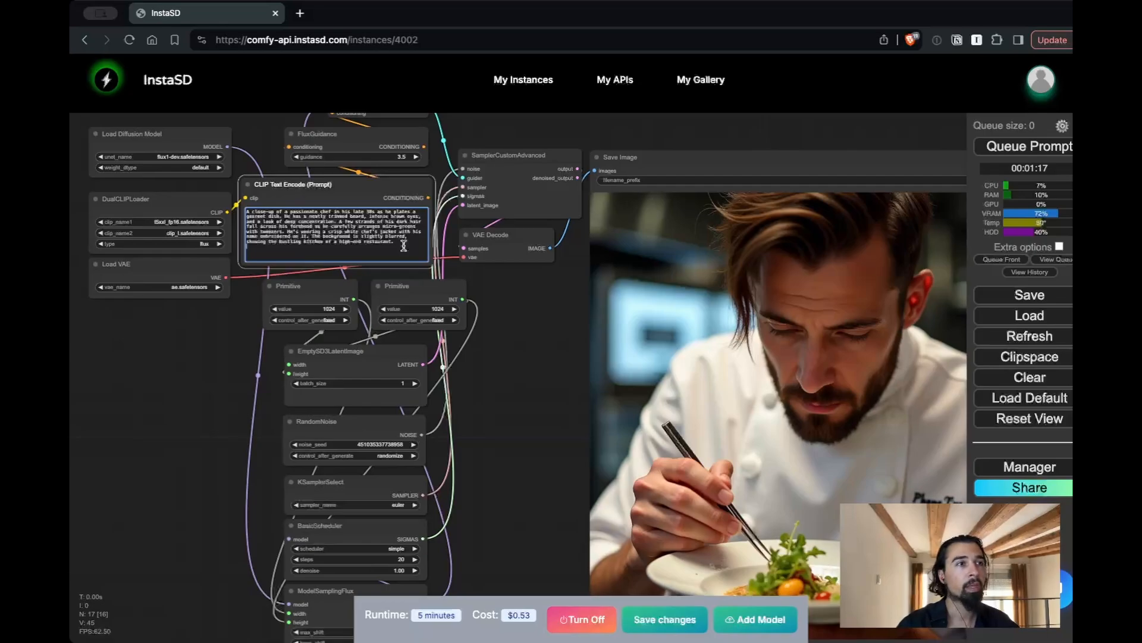
left_click(213, 463)
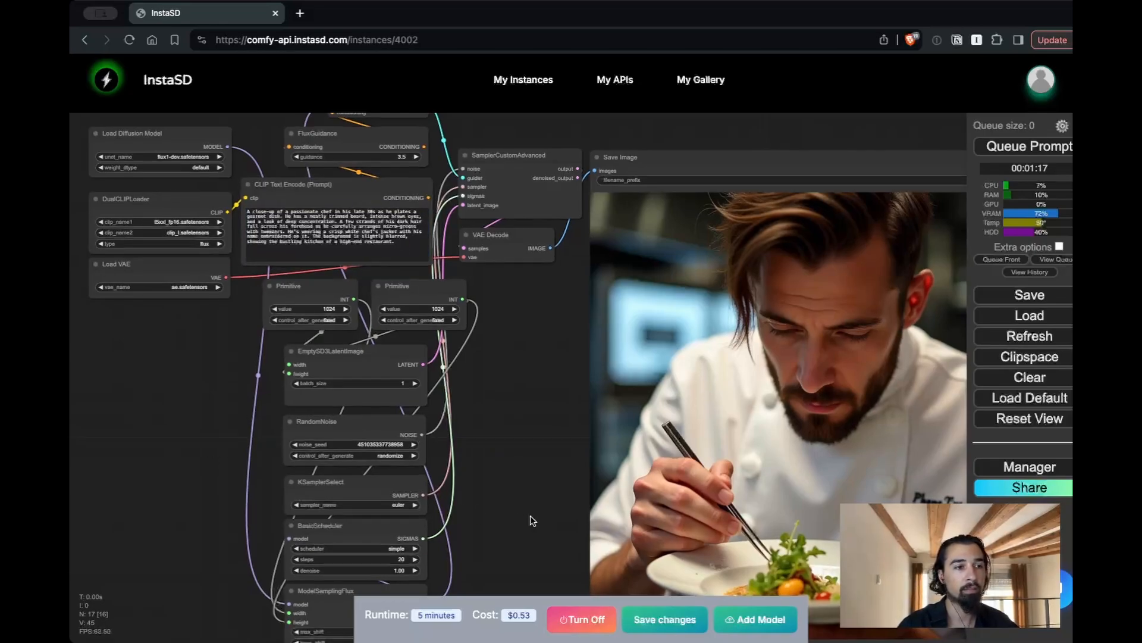
left_click_drag(530, 516, 535, 366)
left_click_drag(489, 290, 473, 378)
scroll(354, 391, "up", 10)
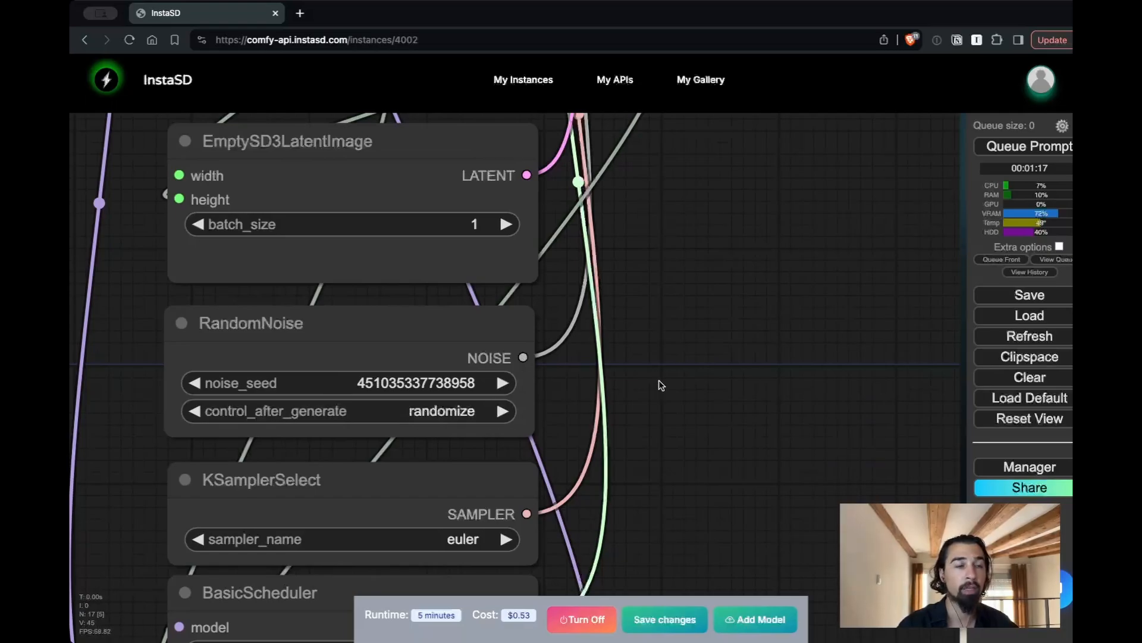
scroll(659, 380, "down", 10)
scroll(576, 426, "up", 5)
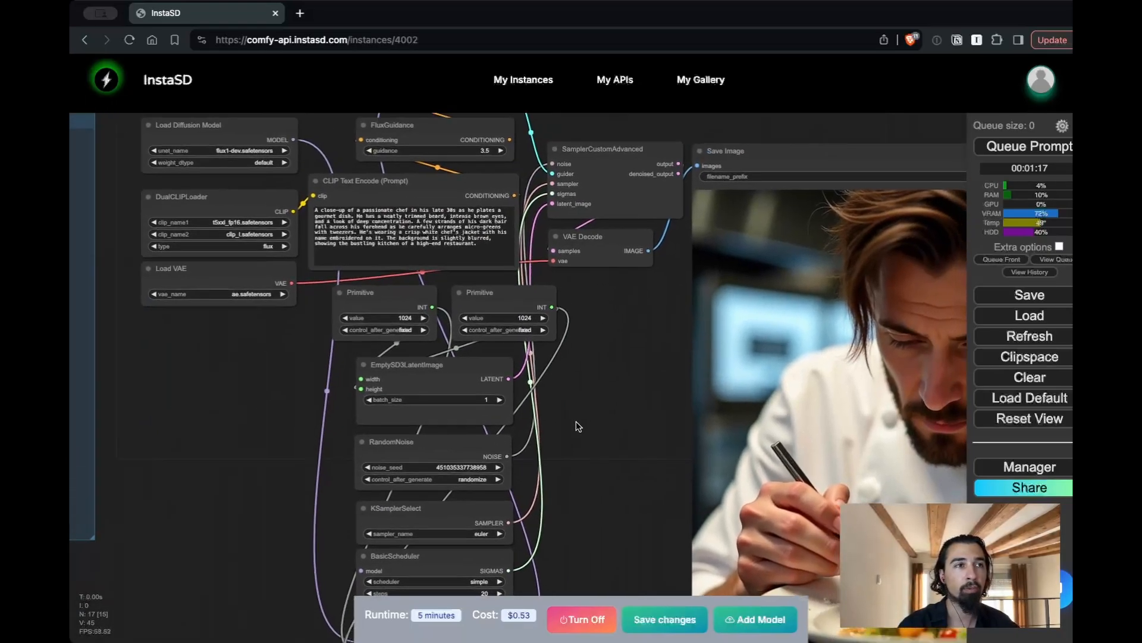
left_click_drag(576, 426, 530, 464)
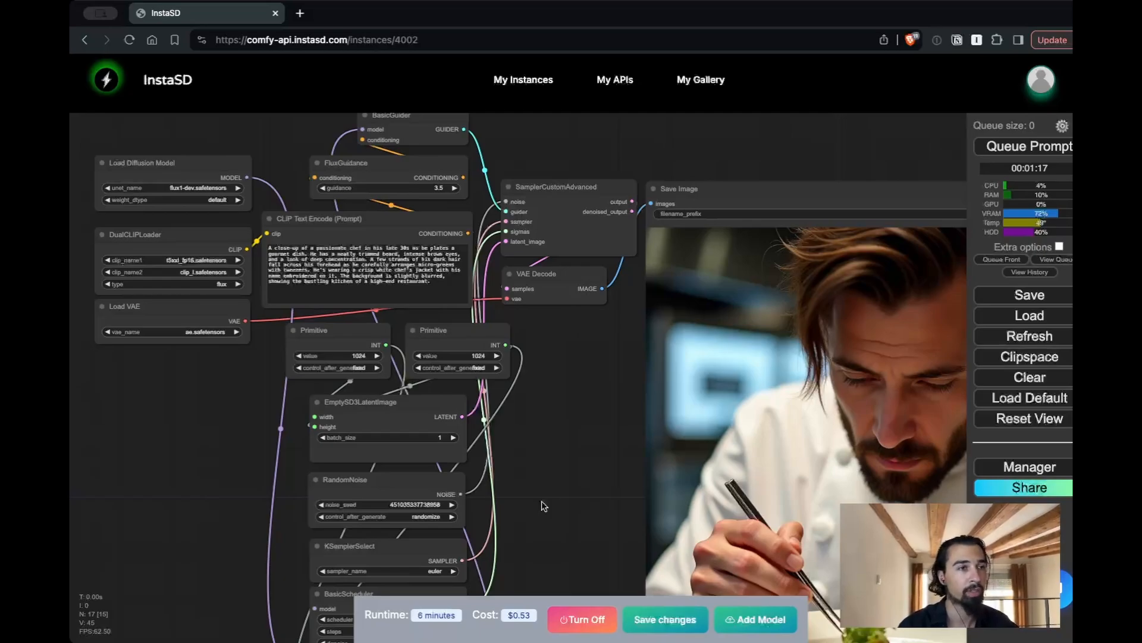
Copy the chef prompt from the CLIP Text Encode node and convert its text widget to an input
left_click(329, 248)
key("ctrl+a")
key("ctrl+c")
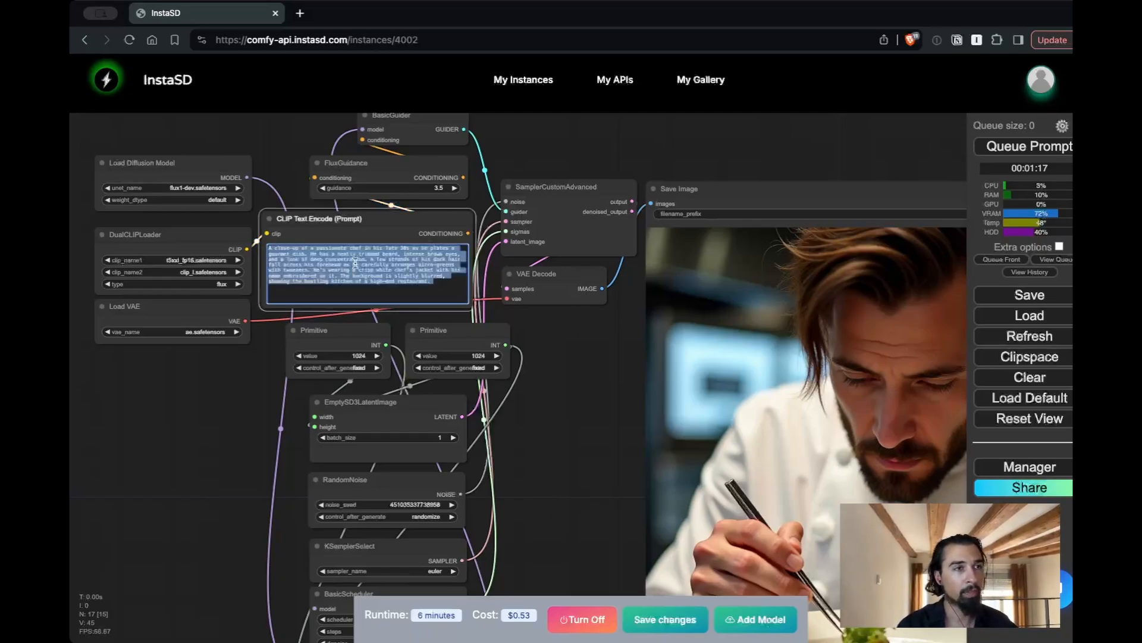
left_click(325, 241)
right_click(325, 241)
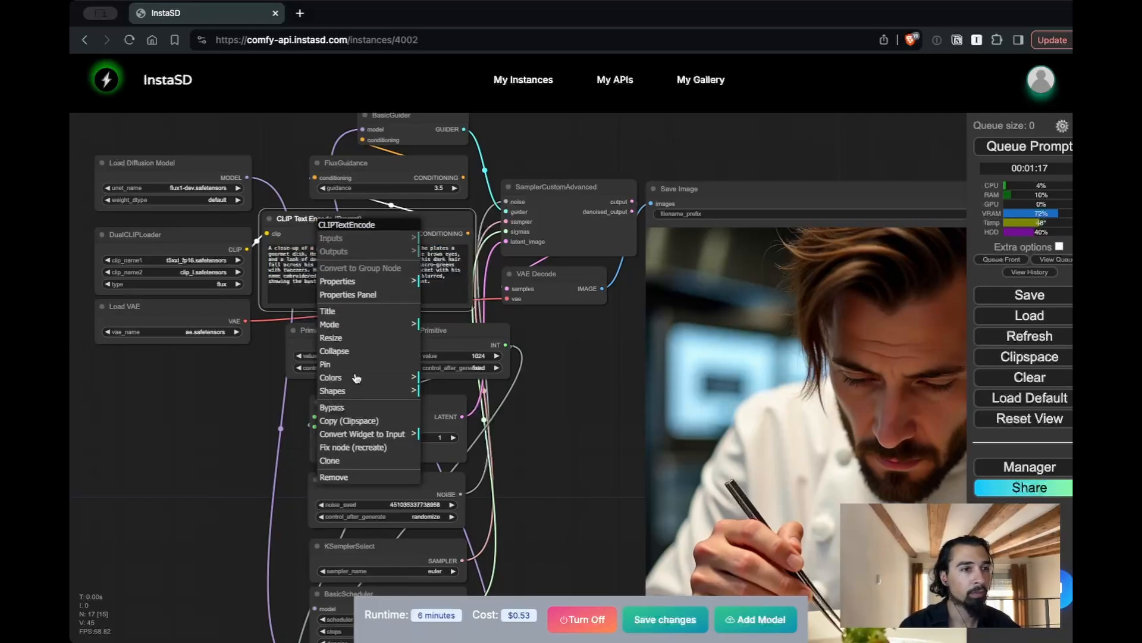
left_click(367, 439)
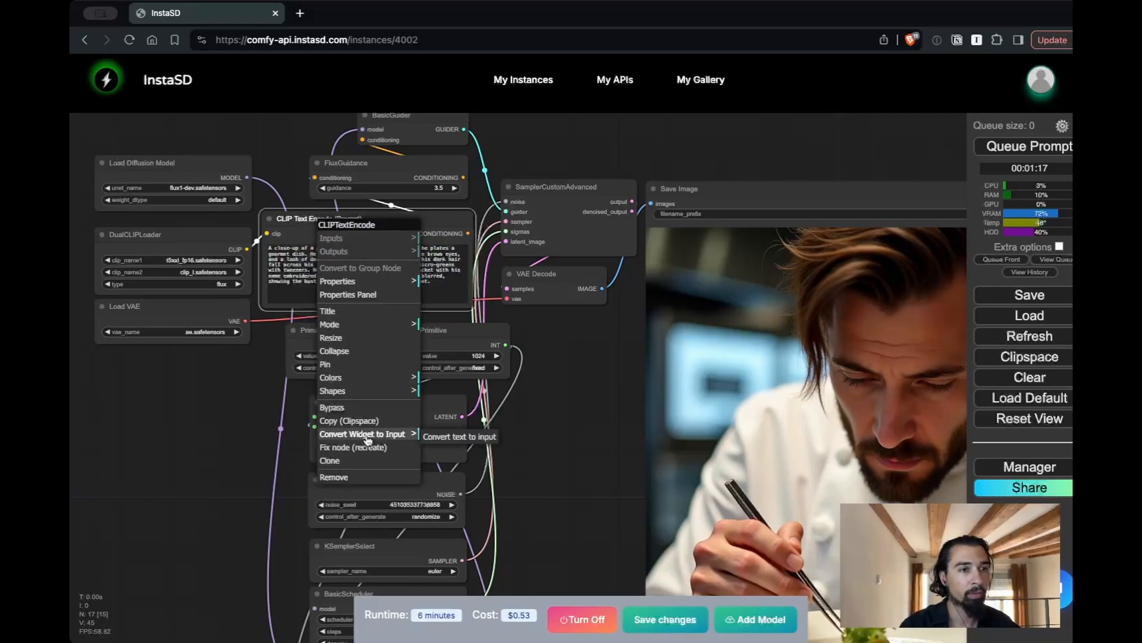
left_click(443, 439)
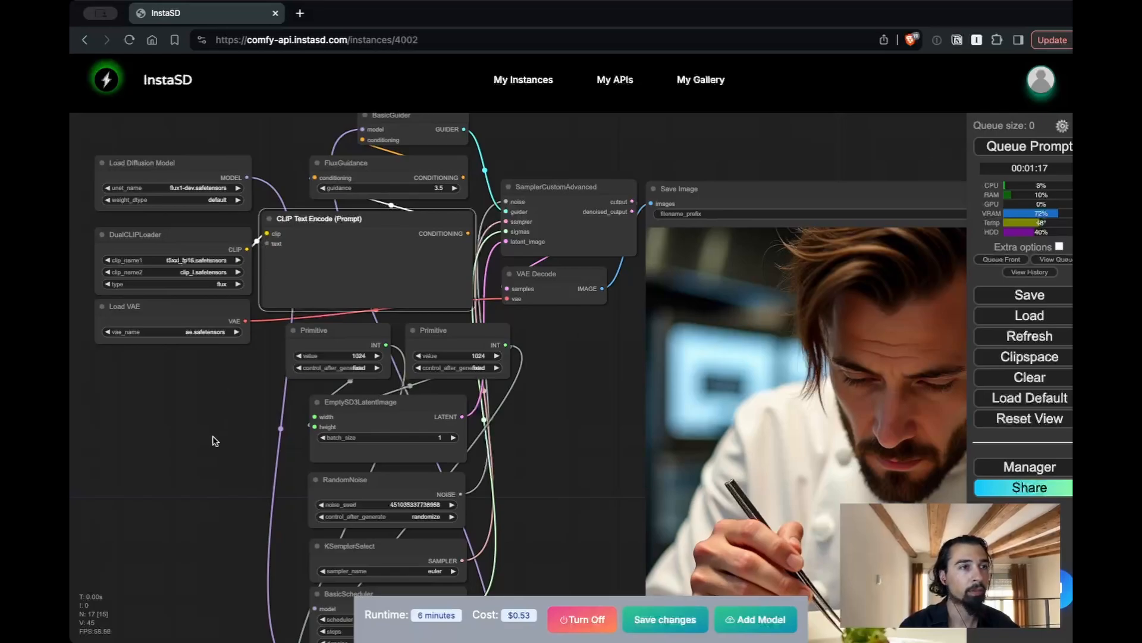
Add an InstaSD API Input - Multi Line Text node linked to CLIP Text Encode's text input and place it in the Inputs group
left_click_drag(212, 439, 308, 451)
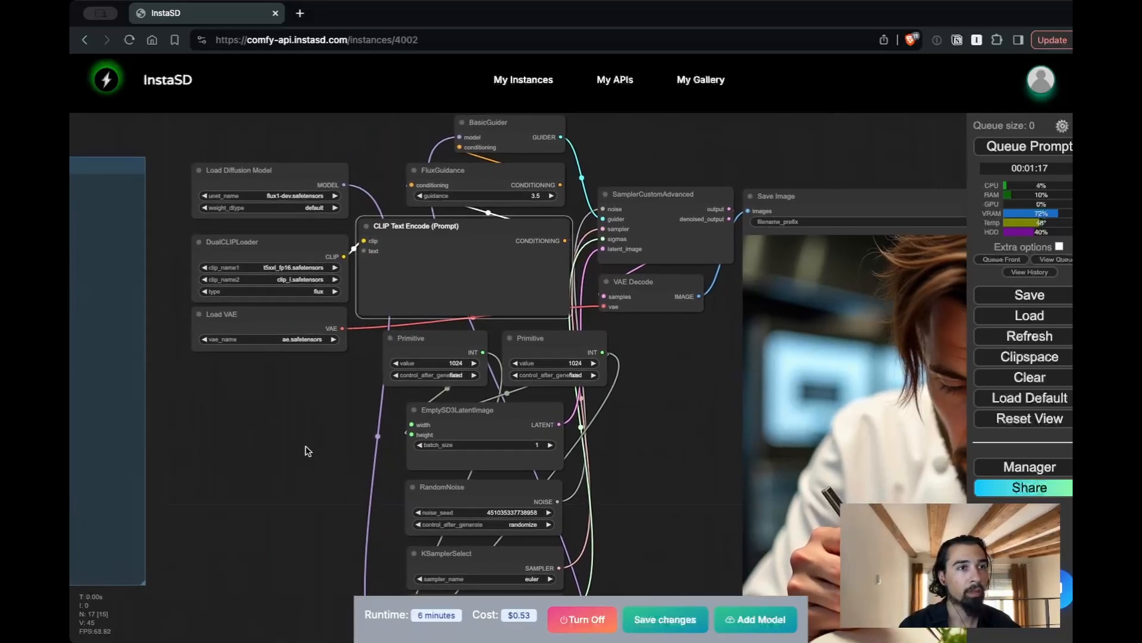
left_click_drag(363, 250, 186, 262)
left_click_drag(309, 275, 320, 275)
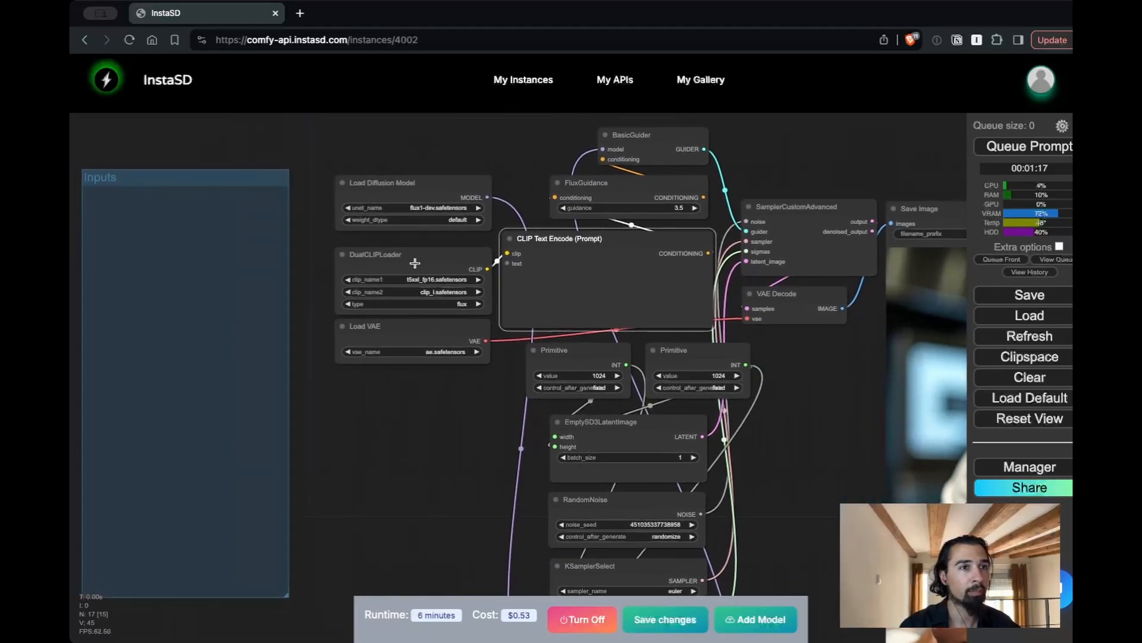
left_click_drag(508, 262, 179, 249)
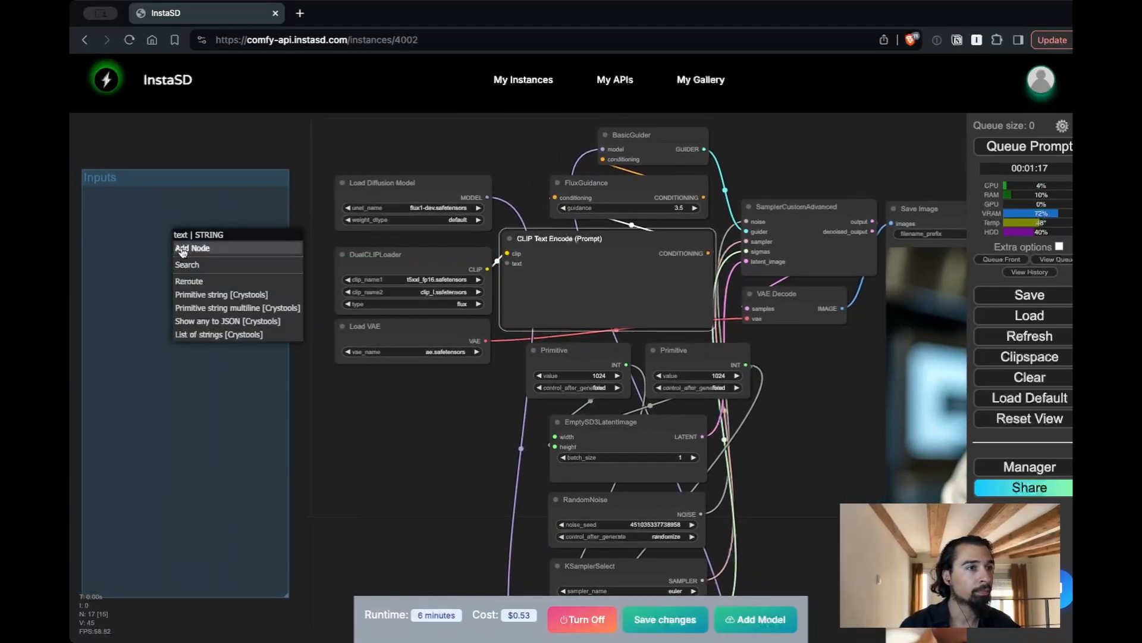
left_click(182, 250)
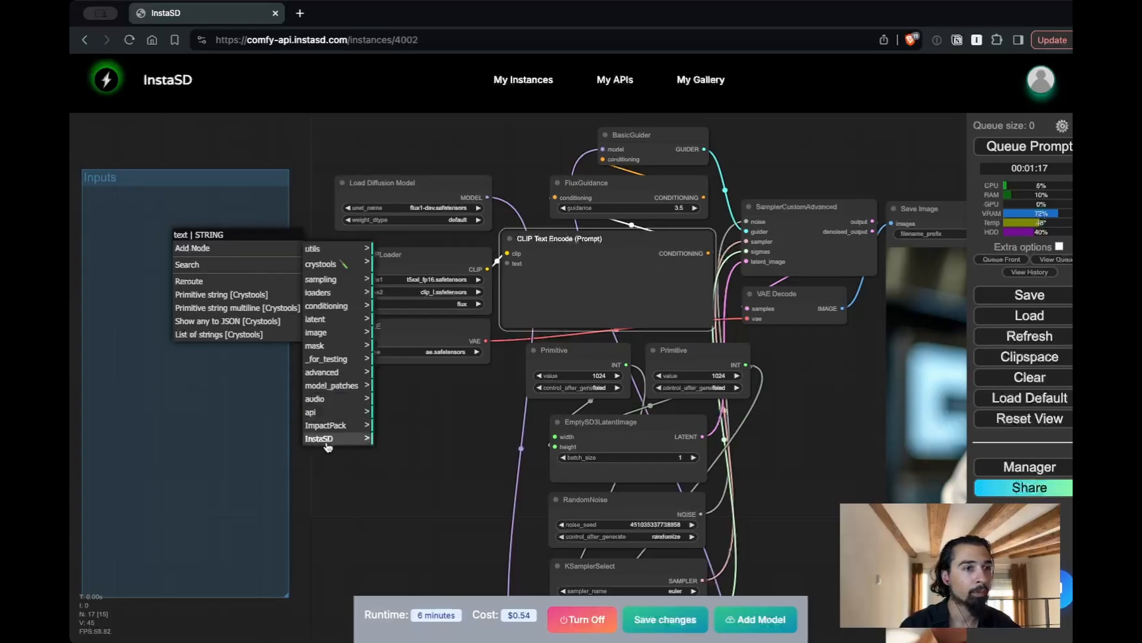
left_click(315, 249)
left_click(415, 252)
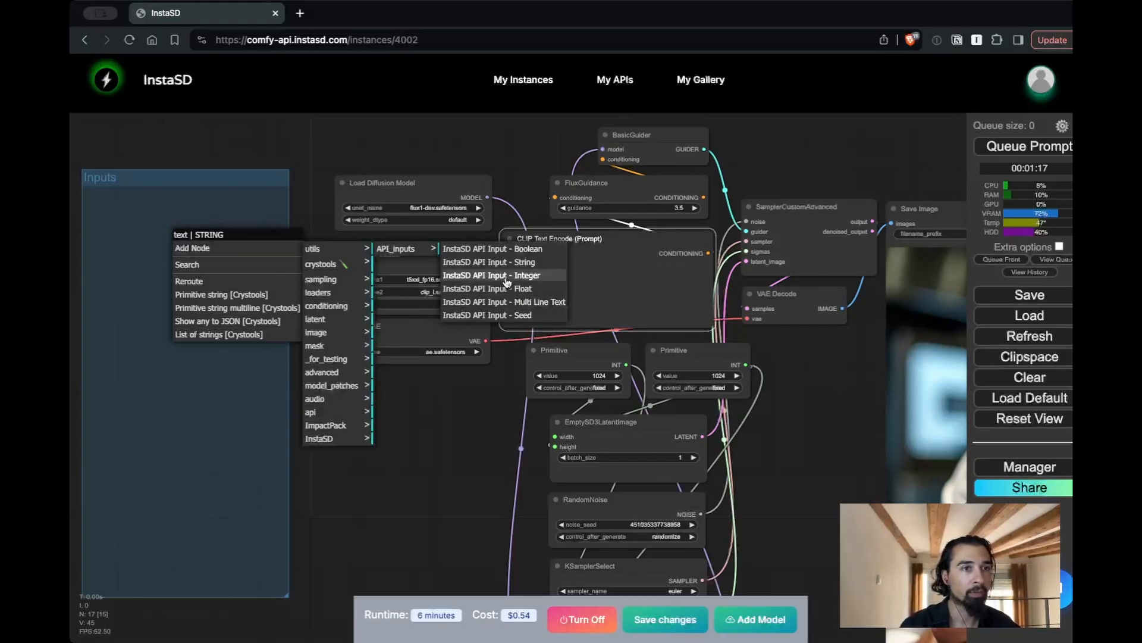
left_click(505, 301)
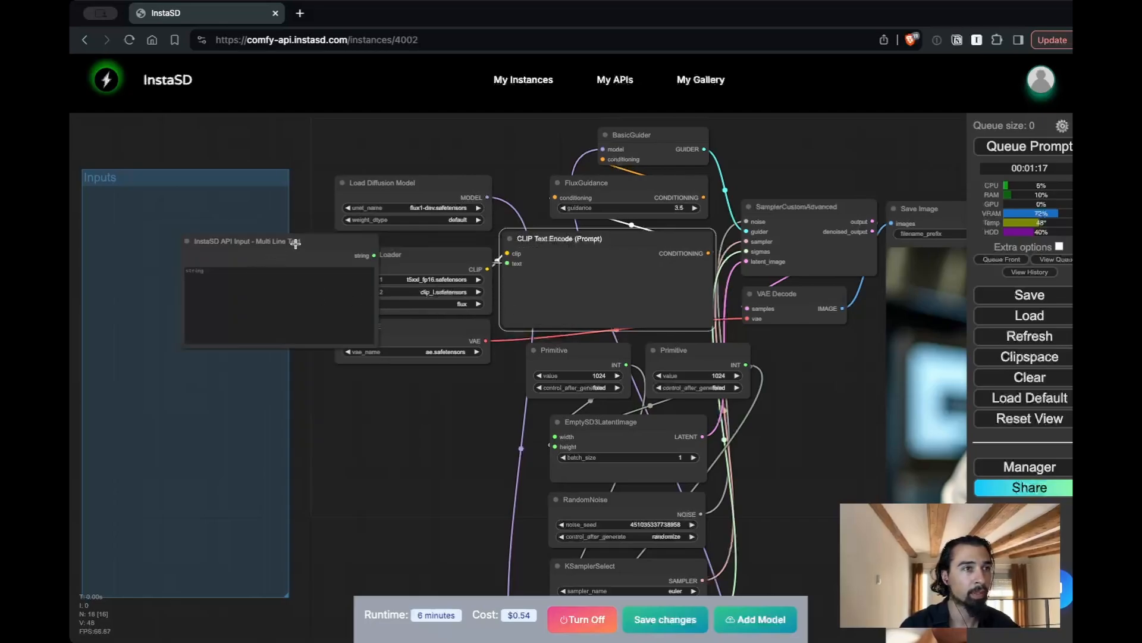
left_click_drag(301, 247, 198, 222)
Paste the copied chef prompt into the multi-line text node and shrink the node to fit within the Inputs group
left_click(159, 282)
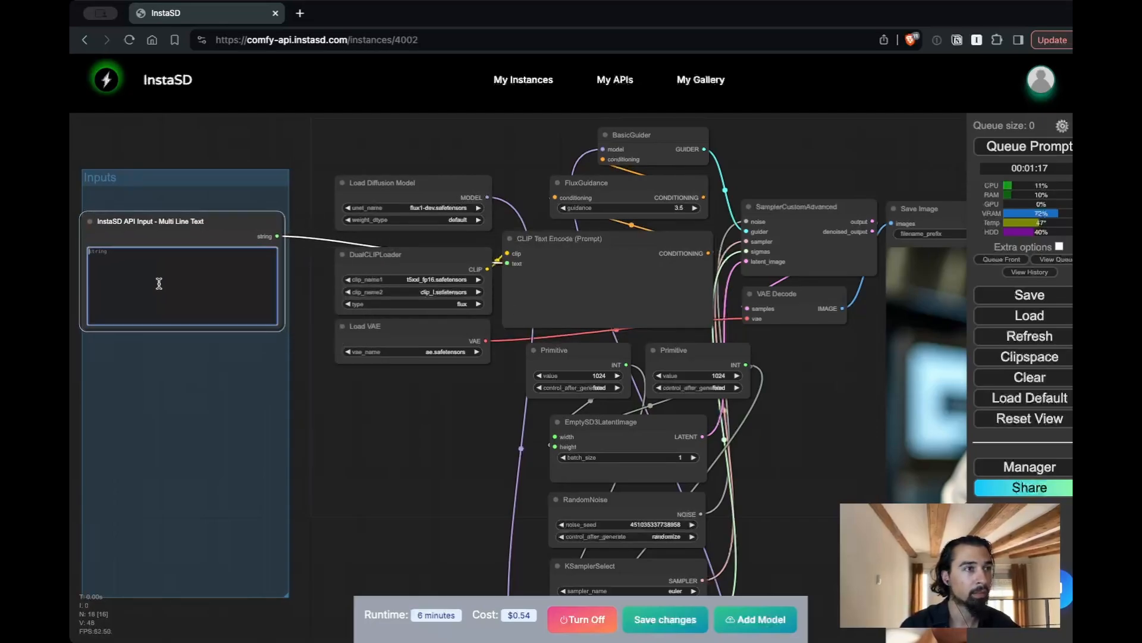
key("ctrl+v")
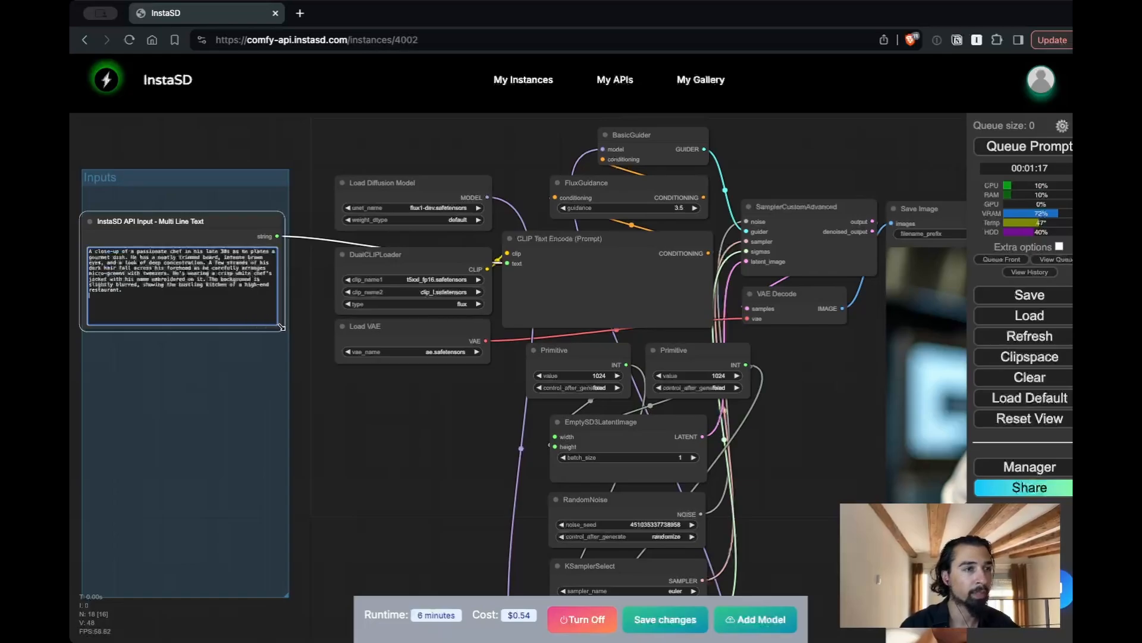
left_click_drag(282, 328, 256, 301)
left_click_drag(184, 229, 201, 239)
Rename the multi-line text input node as Prompt
right_click(188, 231)
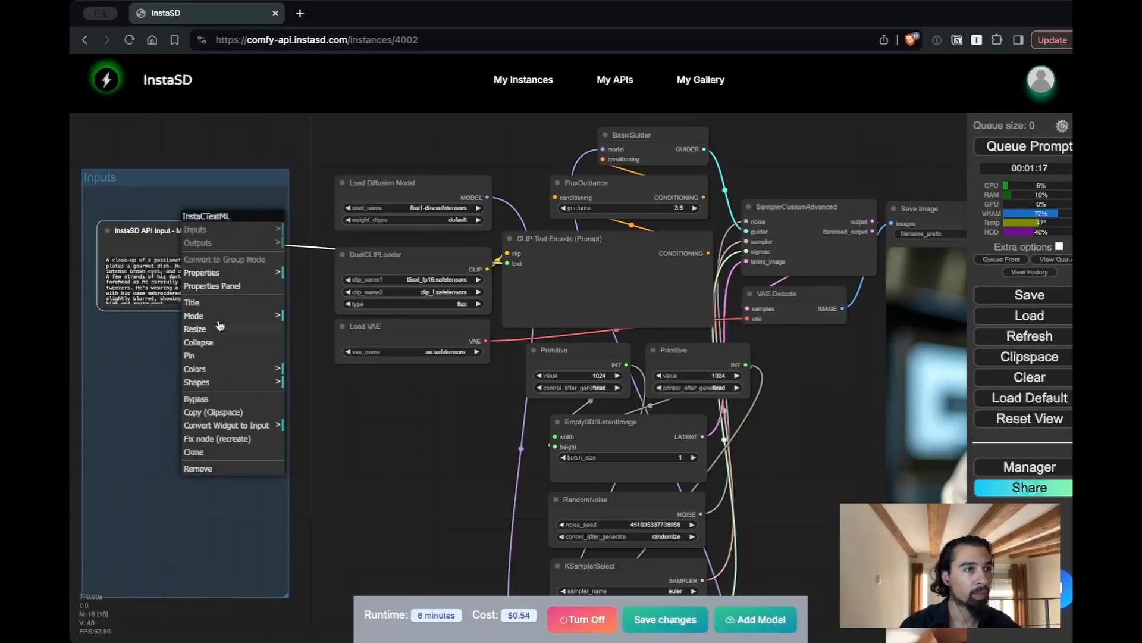
left_click(192, 302)
double_click(317, 304)
key("ctrl+a")
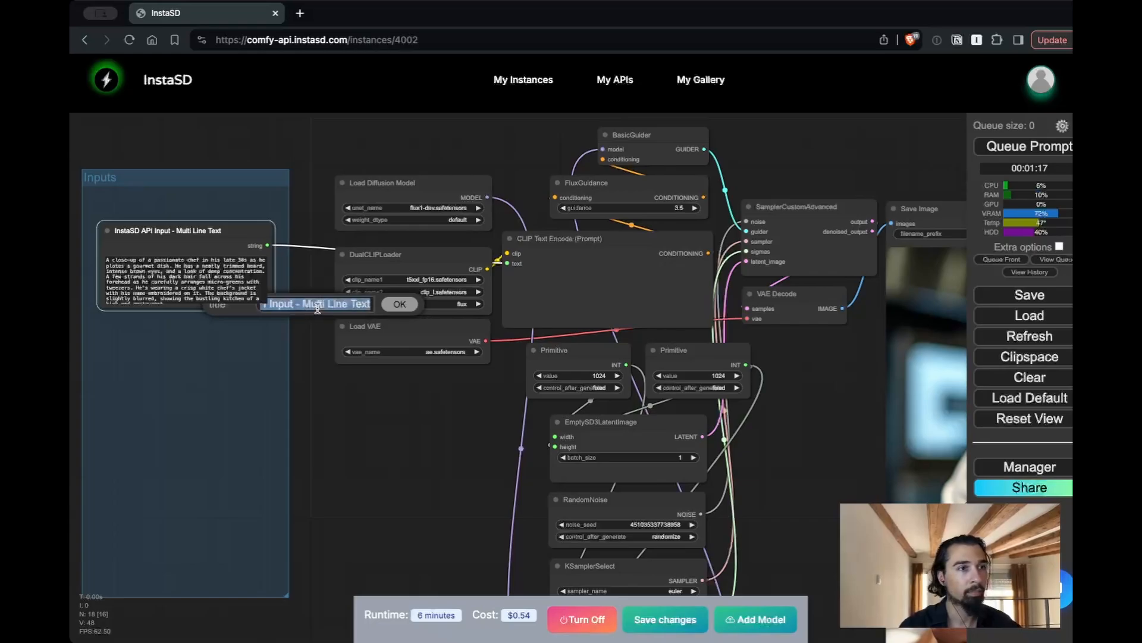
type("Prompt")
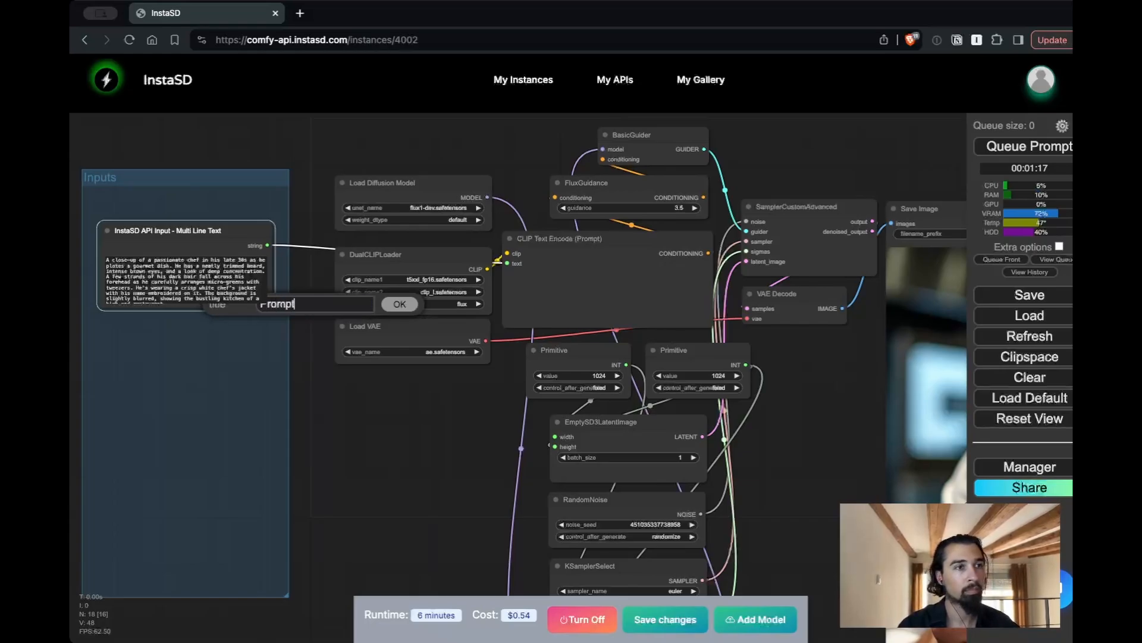
left_click(399, 305)
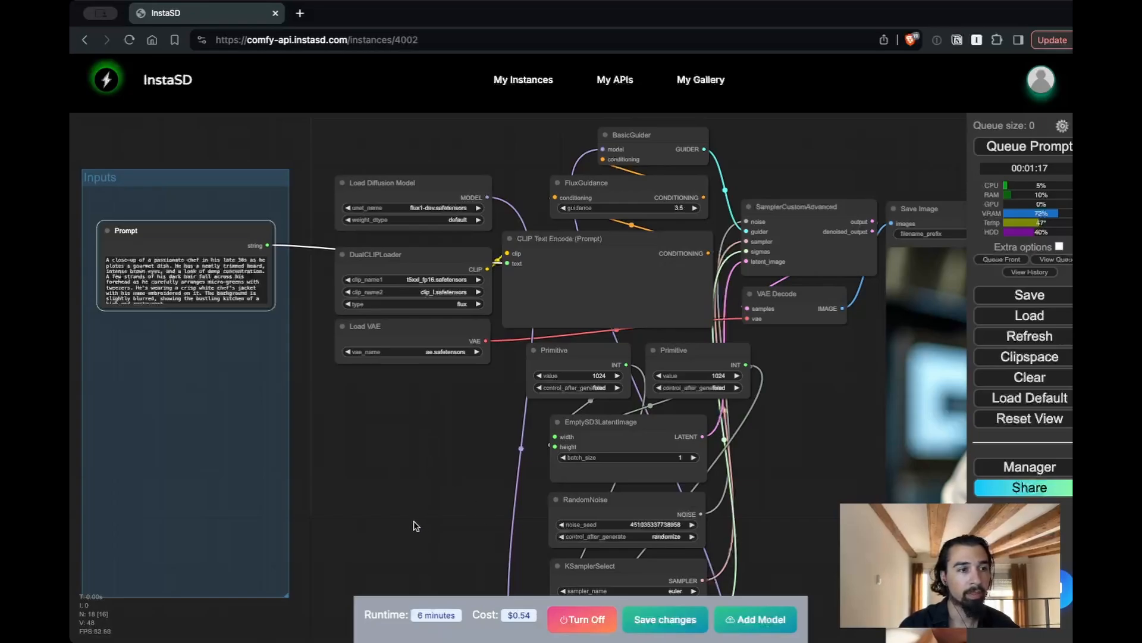
Add an InstaSD API Input - Seed node and place it inside the Inputs group below the Prompt node
left_click(191, 500)
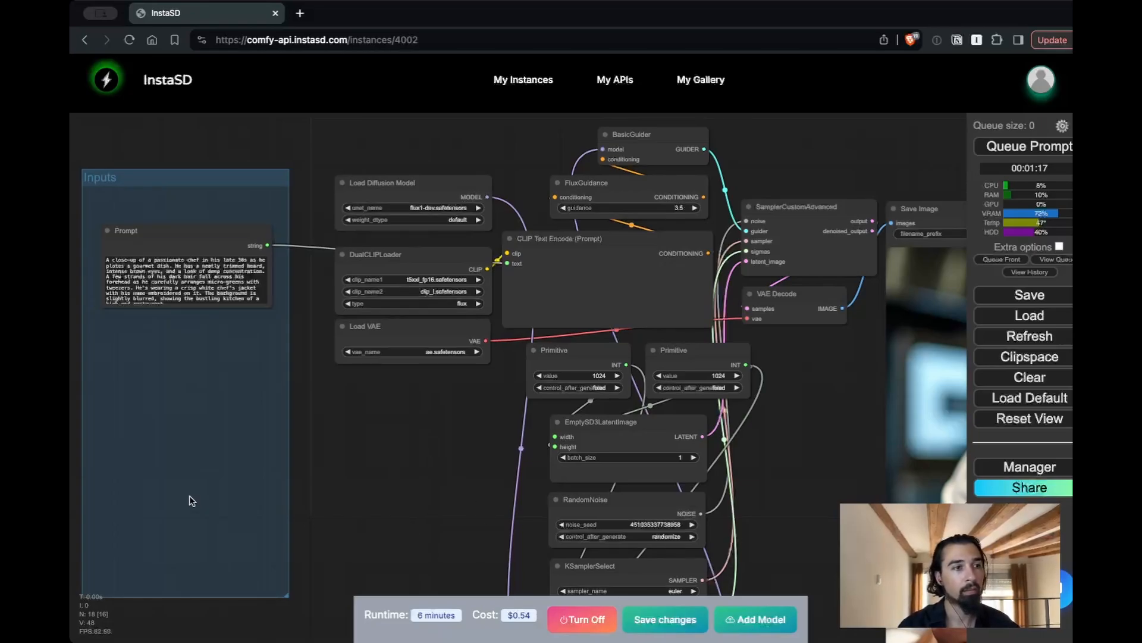
double_click(192, 499)
type("instasd")
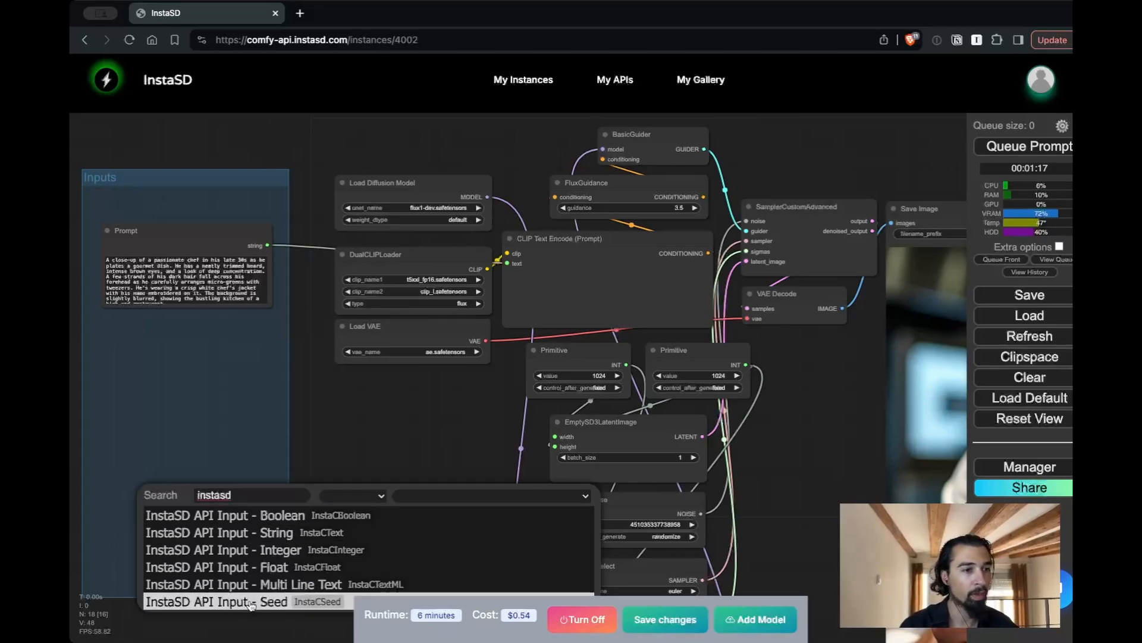
left_click(274, 602)
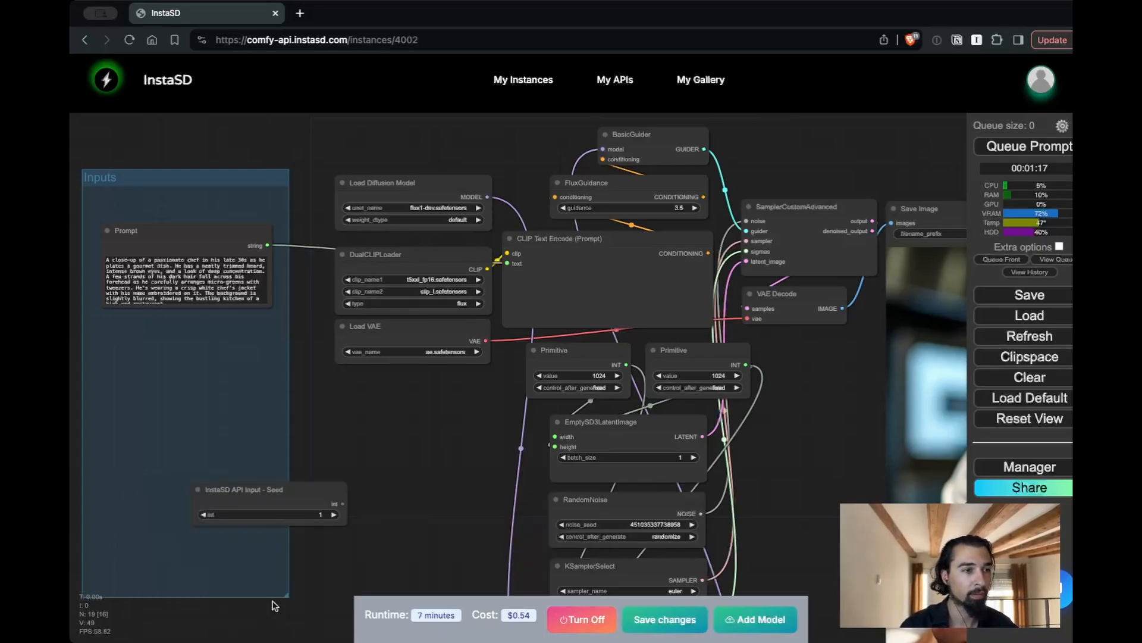
left_click_drag(278, 495, 190, 439)
Convert RandomNoise's noise_seed widget to an input and connect the seed node's int output to it
right_click(565, 509)
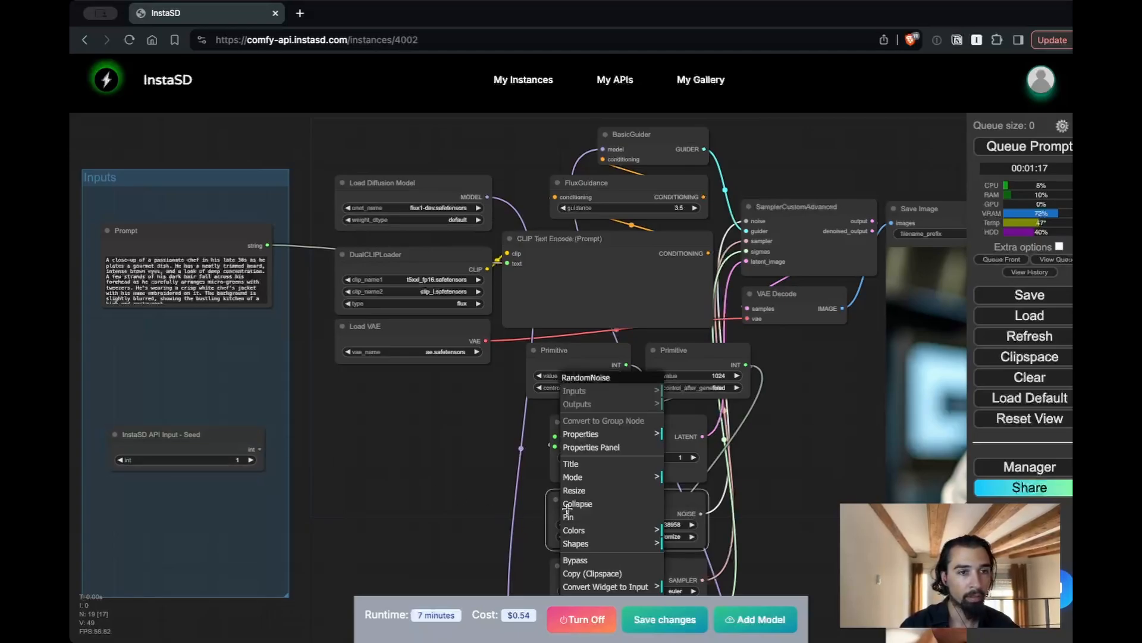
left_click(676, 582)
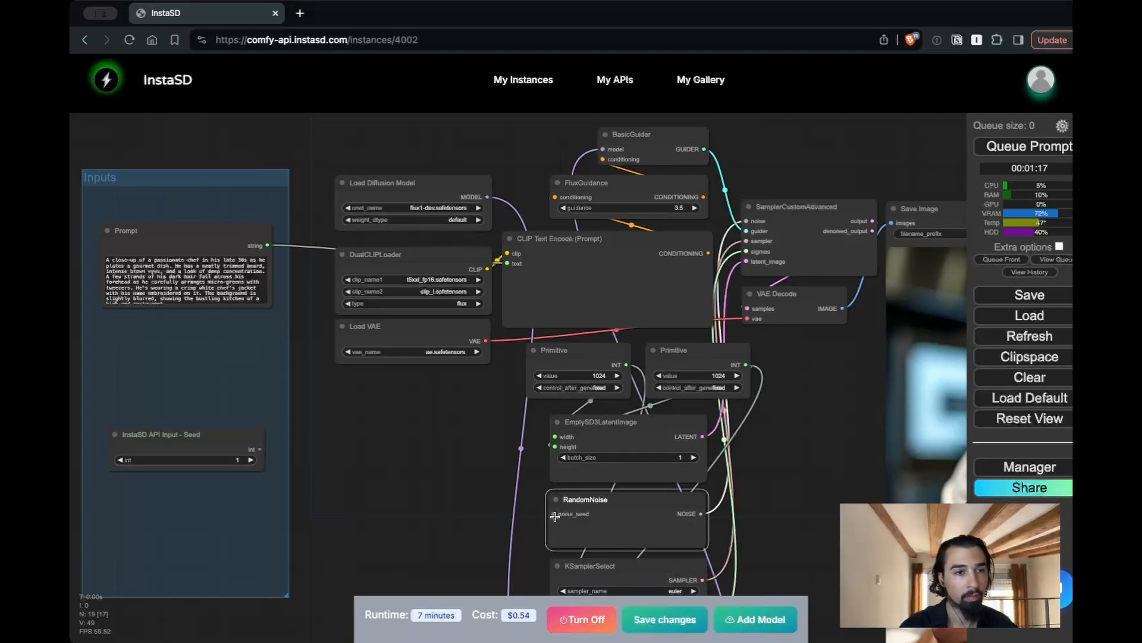
left_click_drag(260, 448, 552, 513)
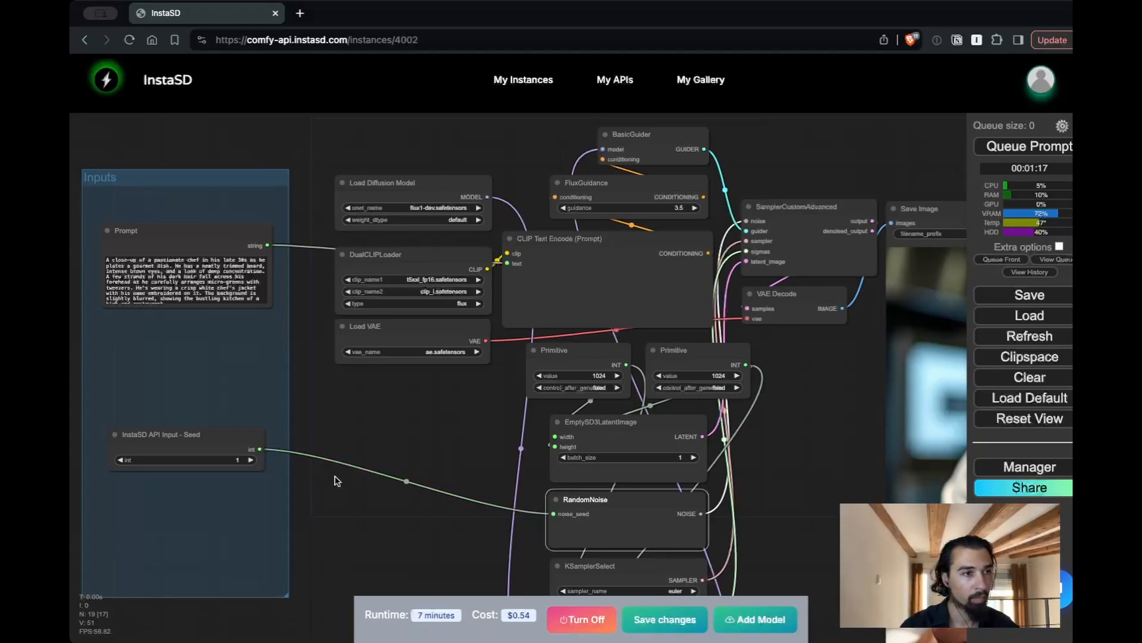
Set the seed input node's int value to 92834
left_click(216, 464)
left_click(217, 464)
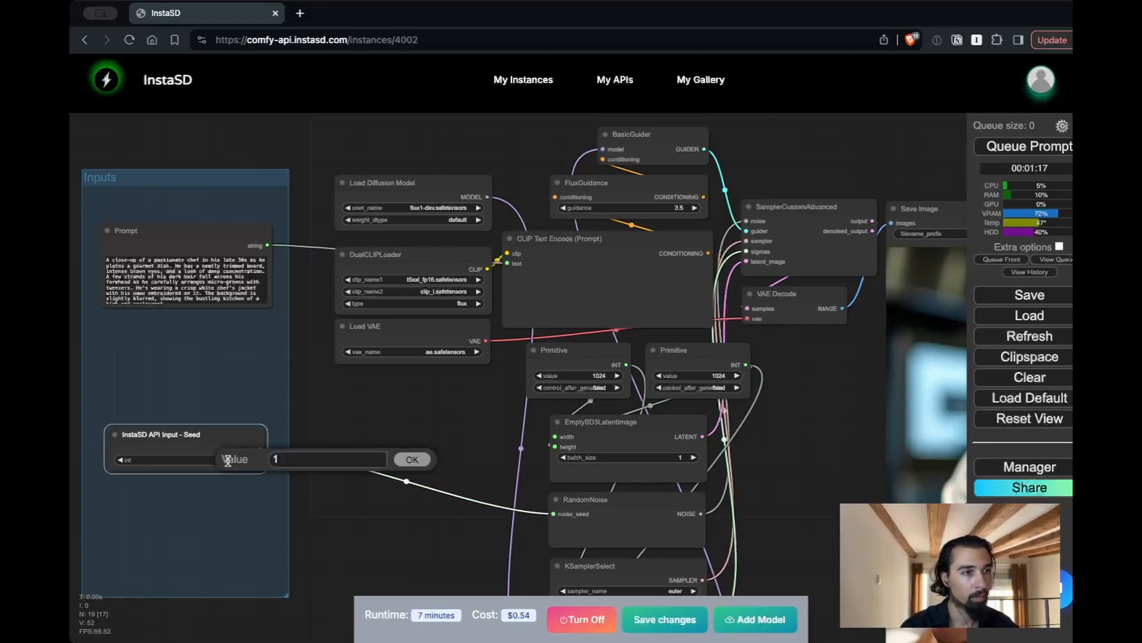
type("92834")
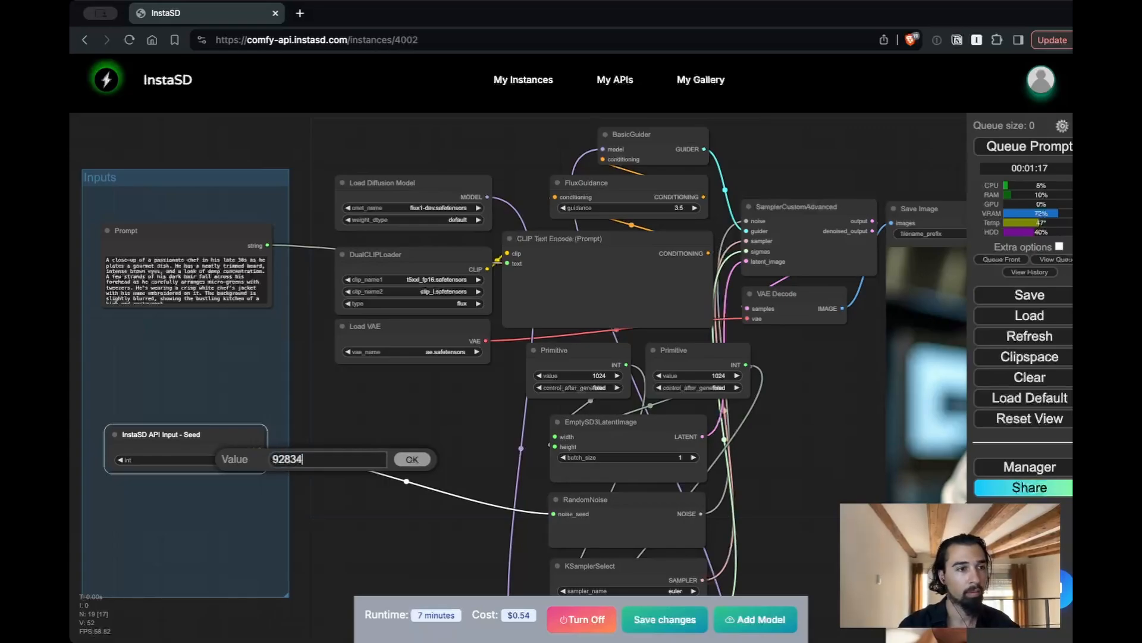
left_click(411, 461)
left_click(203, 525)
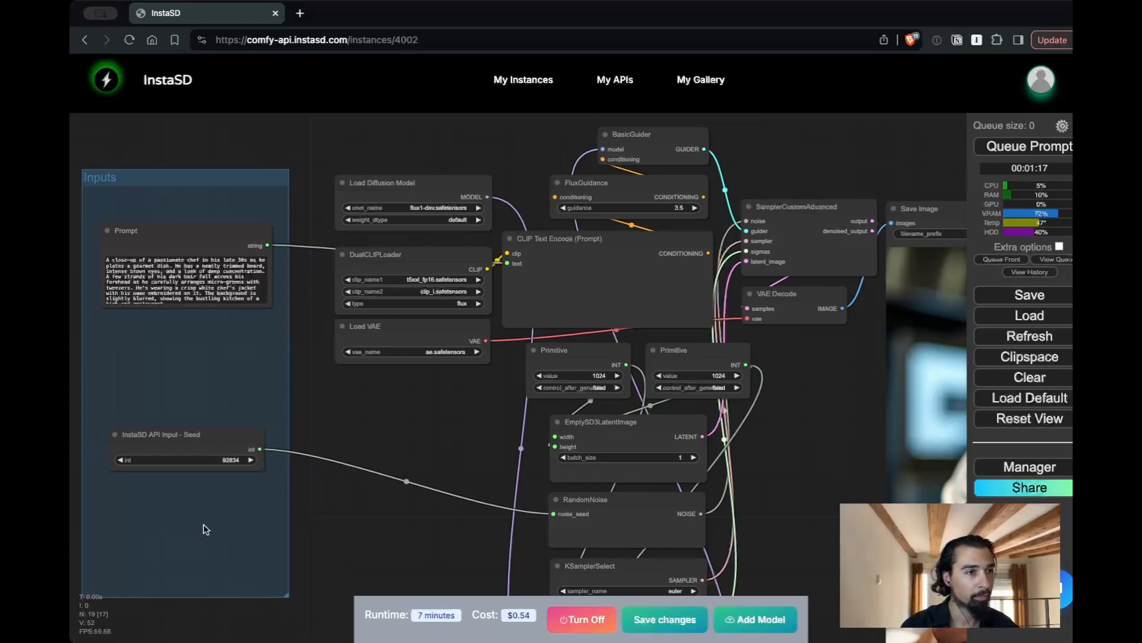
Rename the seed input node as Seed and move it up closer to the Prompt node
right_click(175, 439)
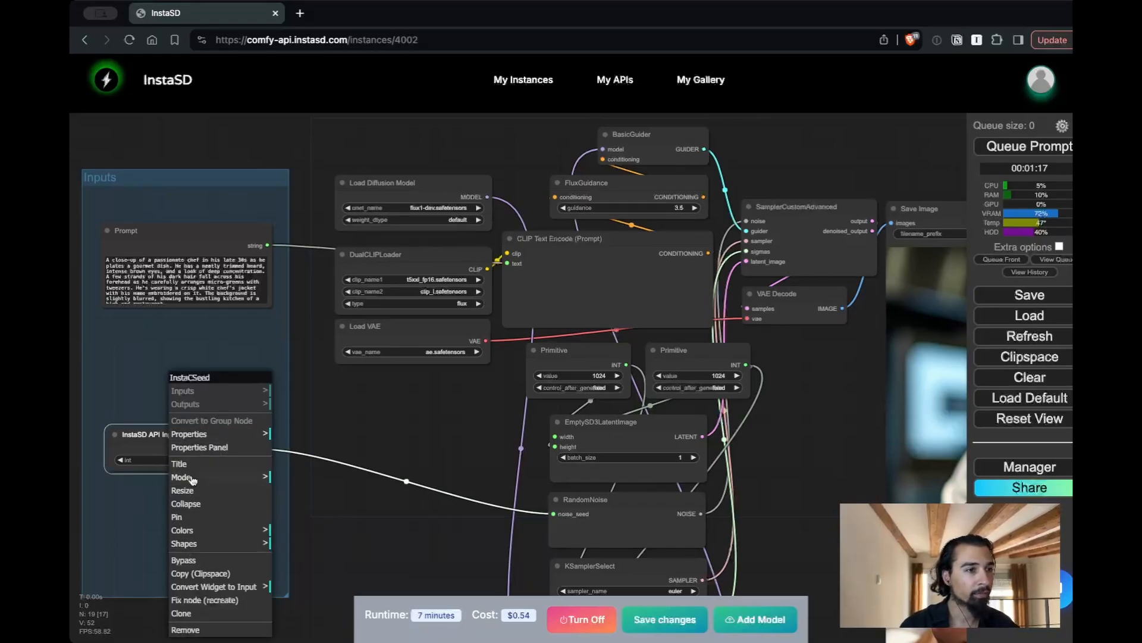
left_click(179, 463)
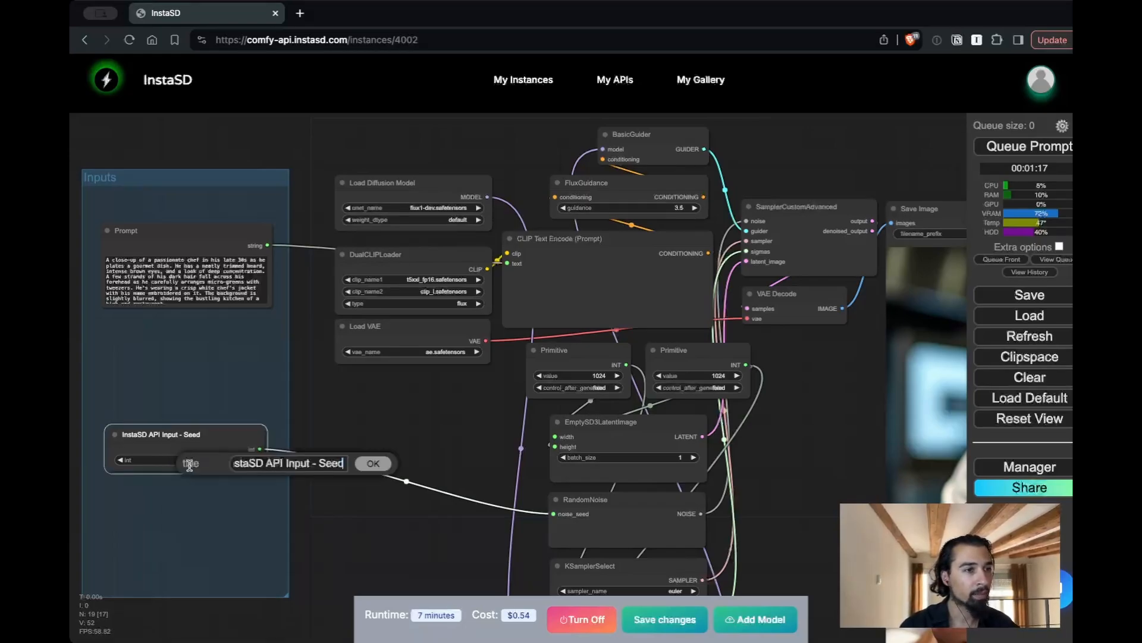
left_click(319, 463)
key("super+BackSpace")
left_click(373, 463)
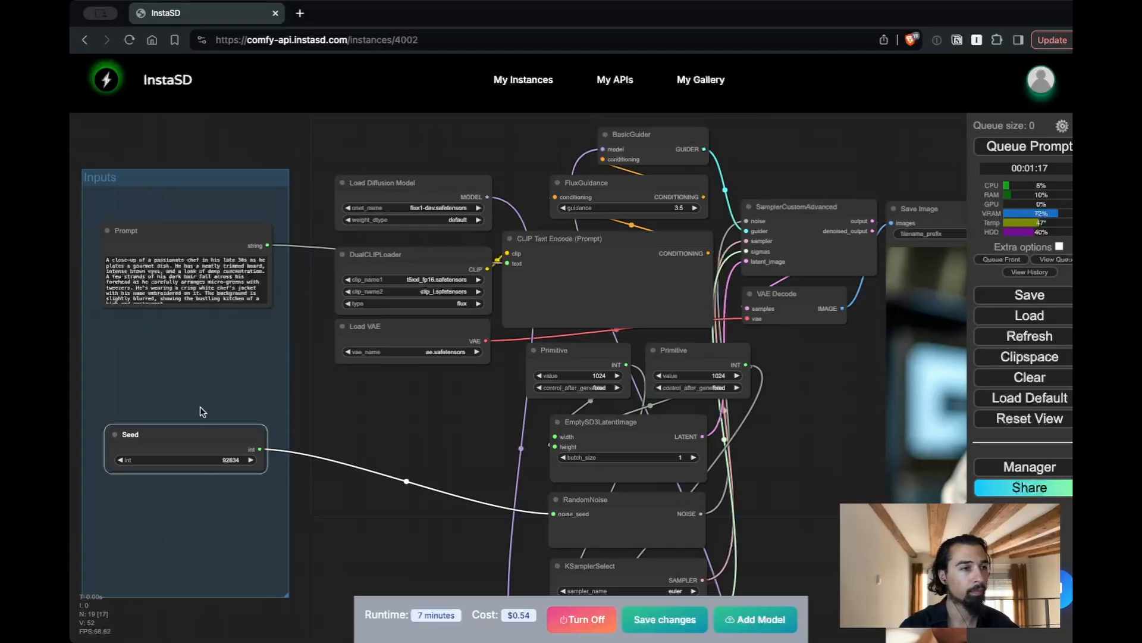
left_click_drag(193, 440, 188, 391)
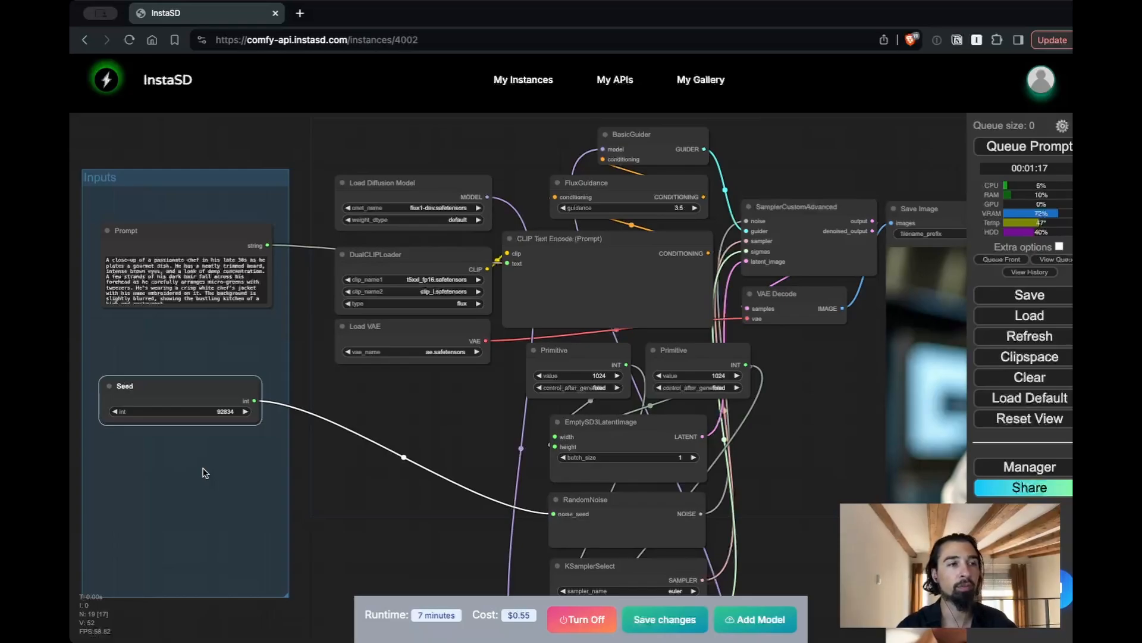
left_click(209, 364)
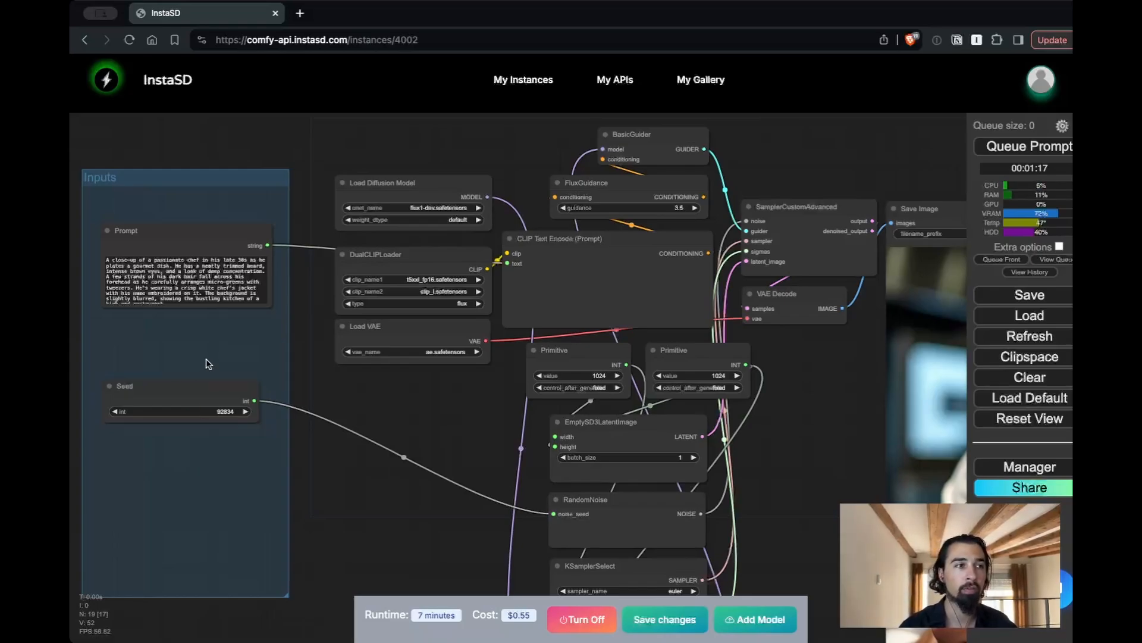
left_click(182, 396)
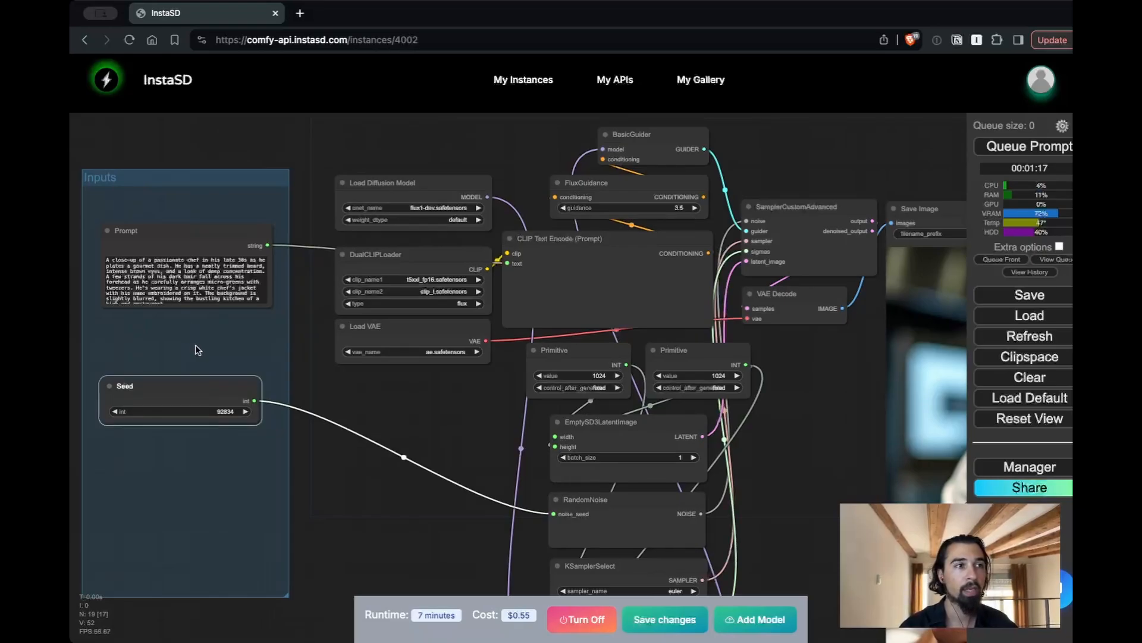
left_click(197, 349)
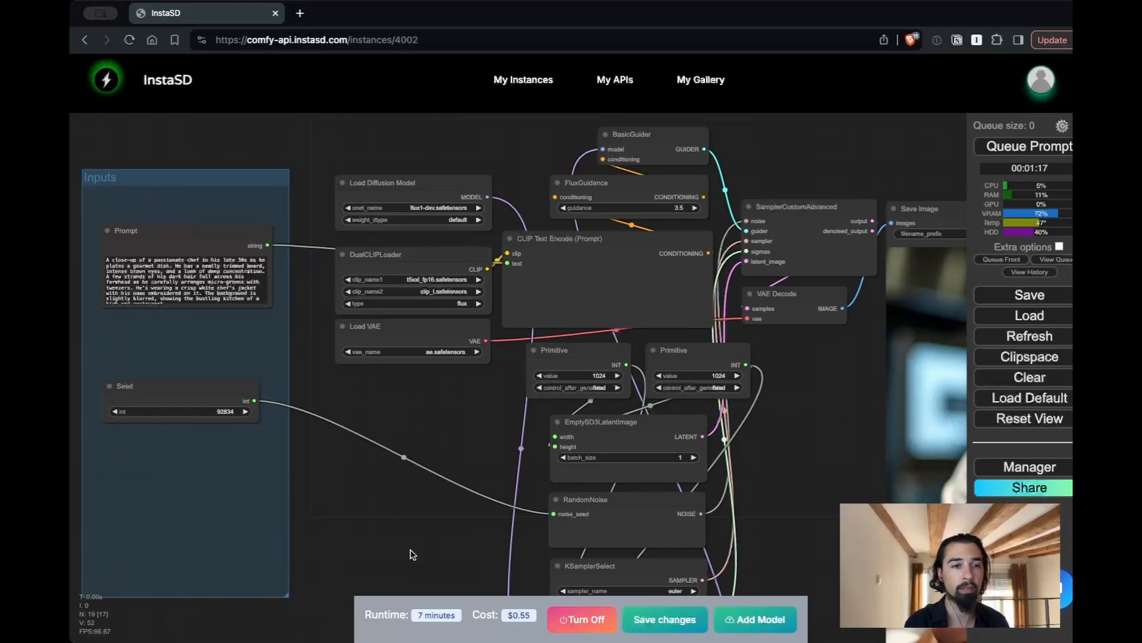
Save the workflow changes and deploy the Flux Dev instance as an API on the Medium - 48 GB machine
left_click(653, 621)
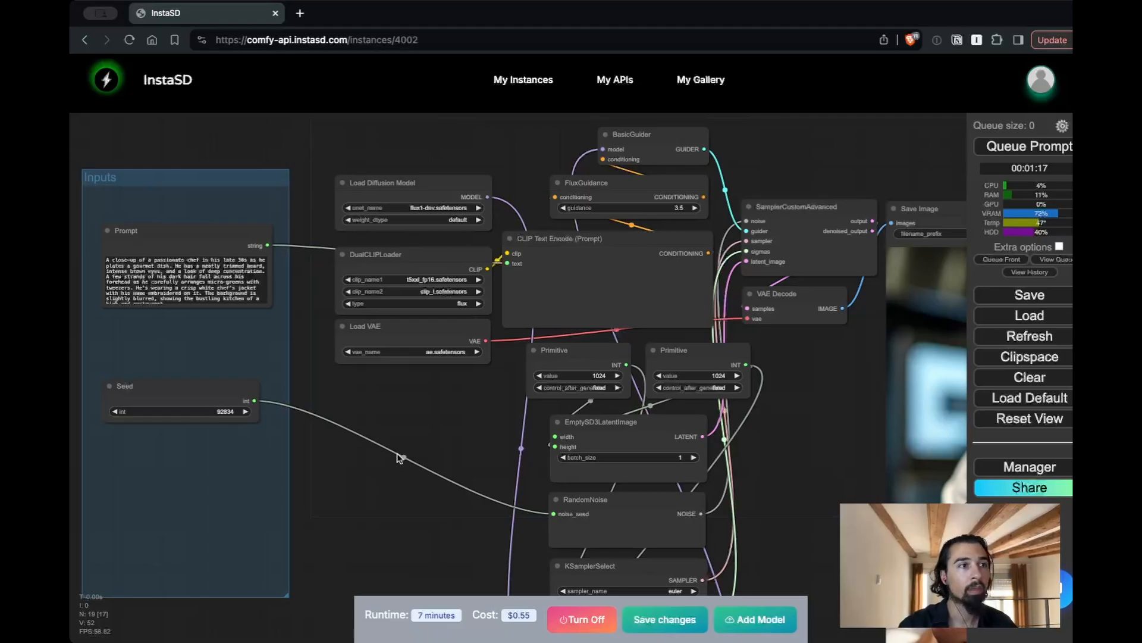
left_click(513, 85)
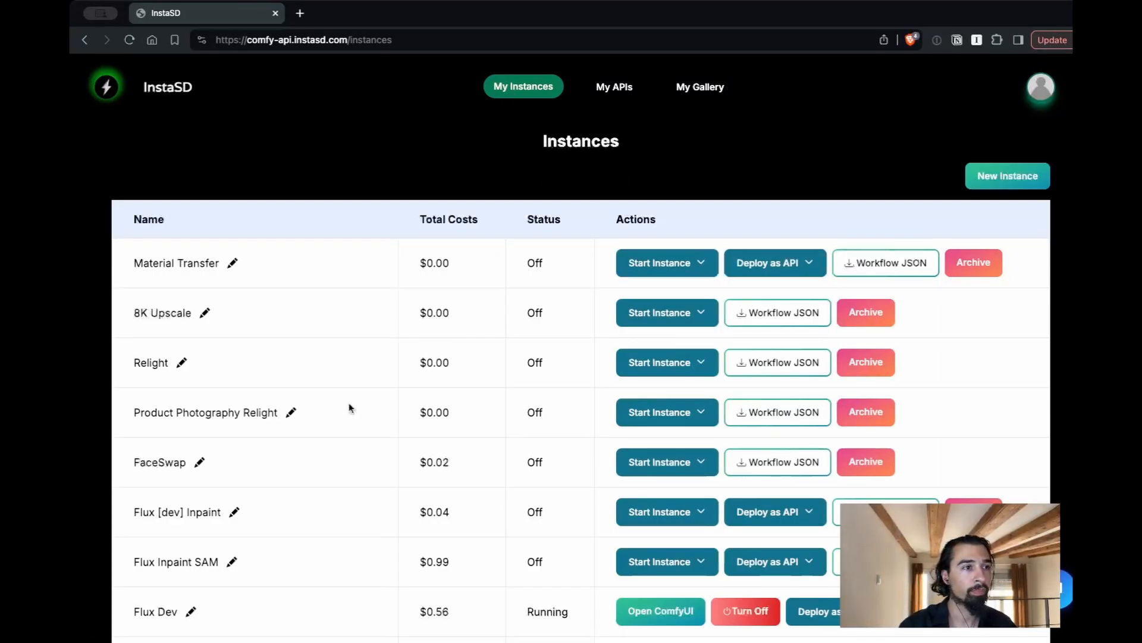
scroll(348, 518, "down", 2)
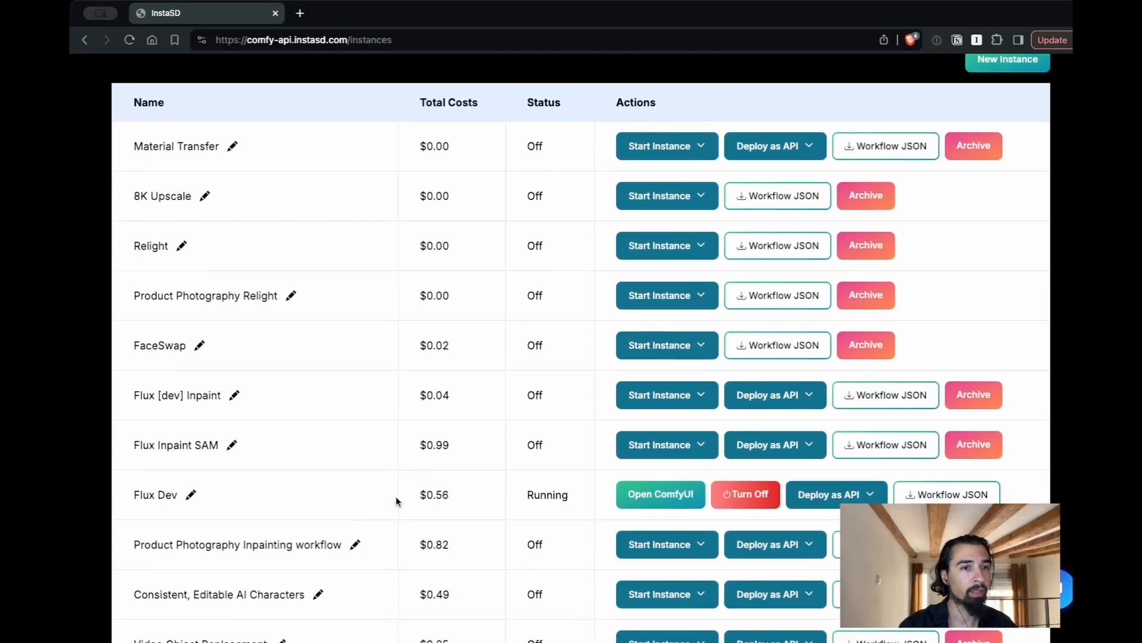
left_click(809, 503)
left_click(800, 574)
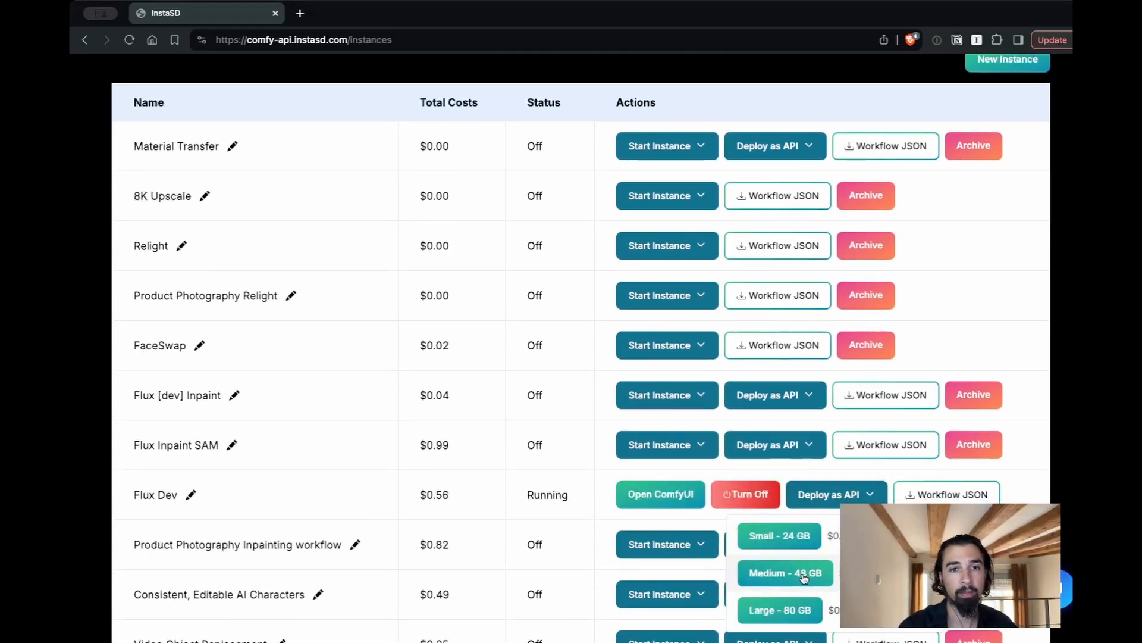
Find the Flux [dev] entry among the API endpoints and view its API page
scroll(297, 351, "down", 1)
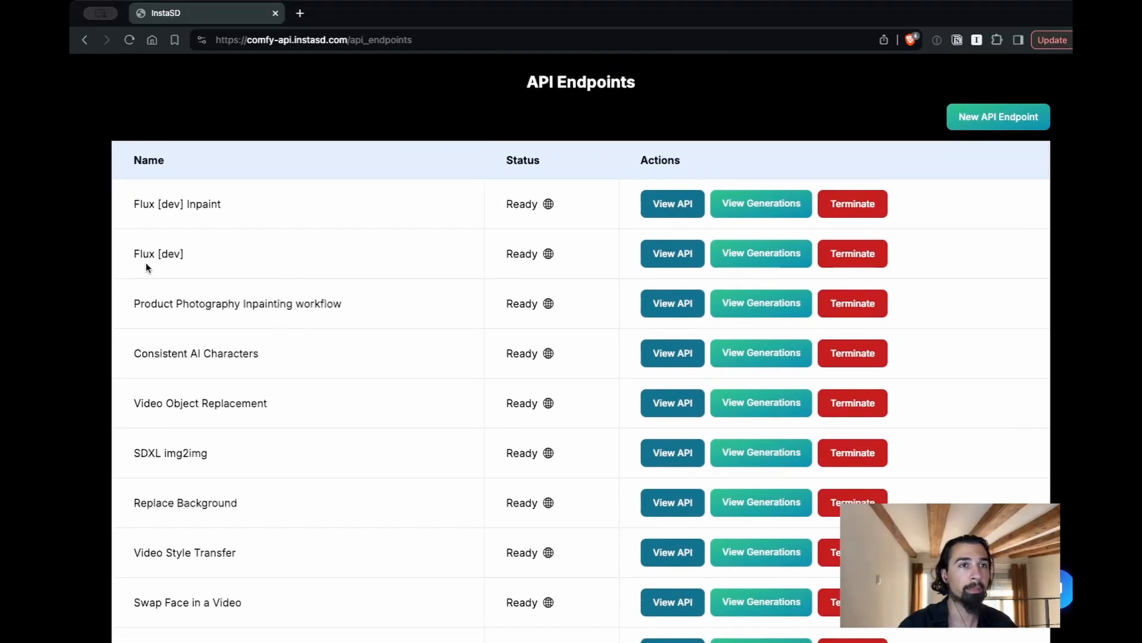
scroll(146, 264, "down", 1)
scroll(146, 263, "up", 1)
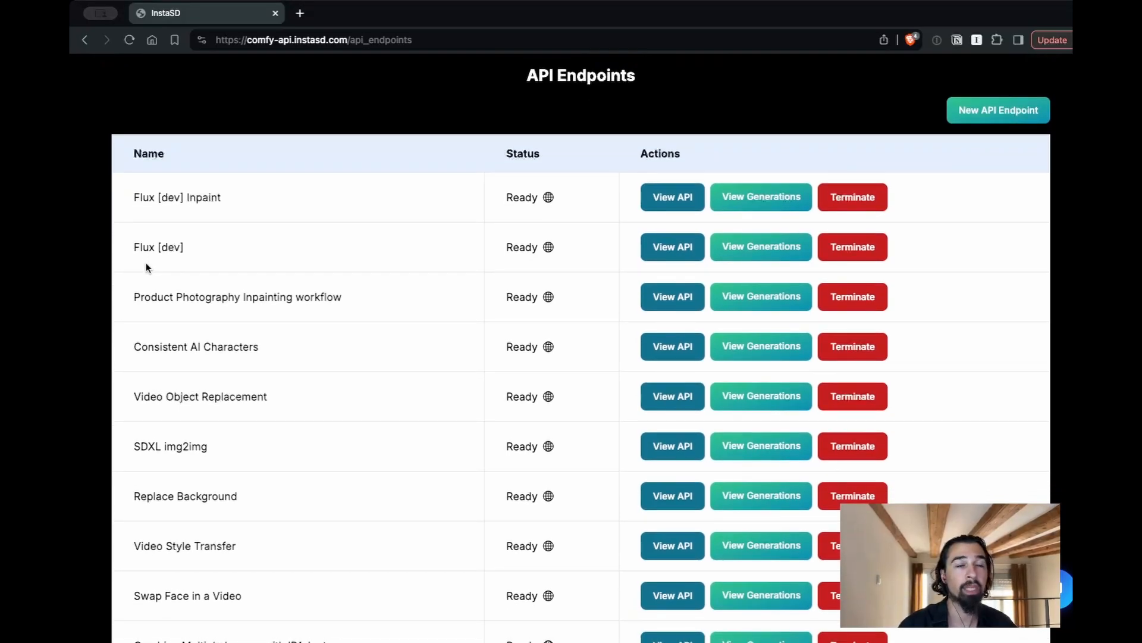
scroll(145, 262, "down", 2)
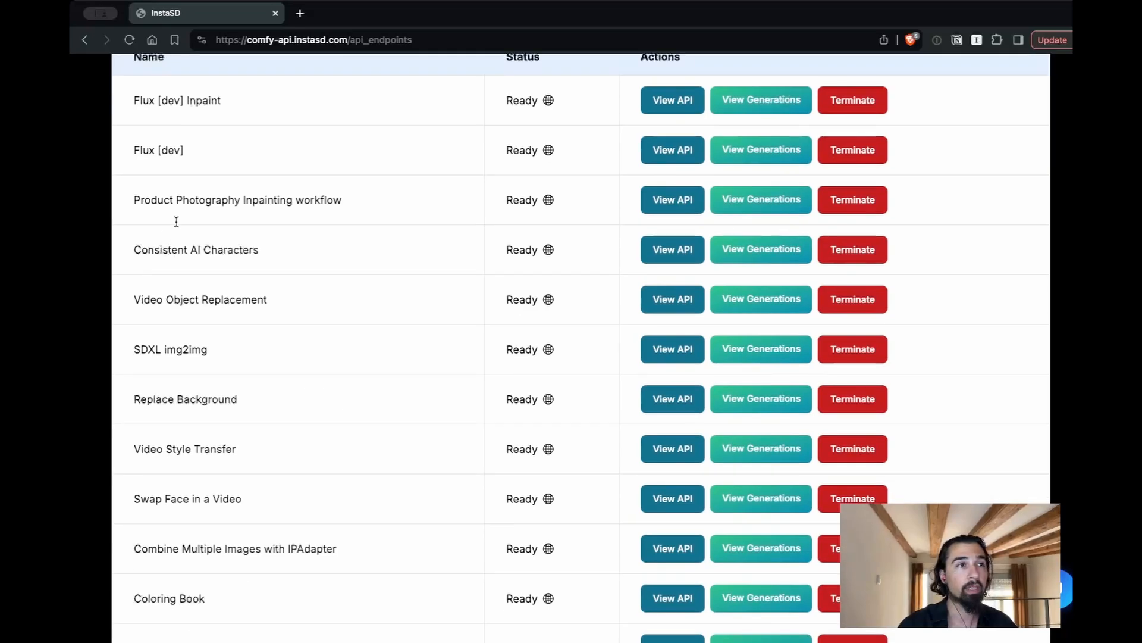
left_click(659, 153)
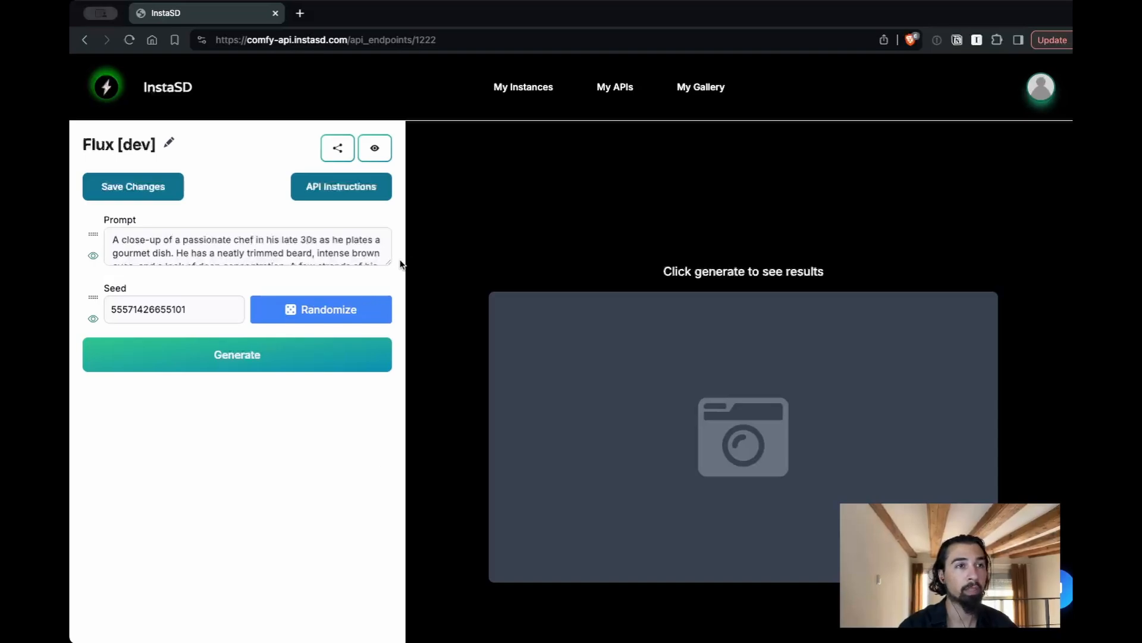
Enlarge the Prompt field to show its full text and try reordering the Seed parameter above it
left_click_drag(388, 262, 385, 347)
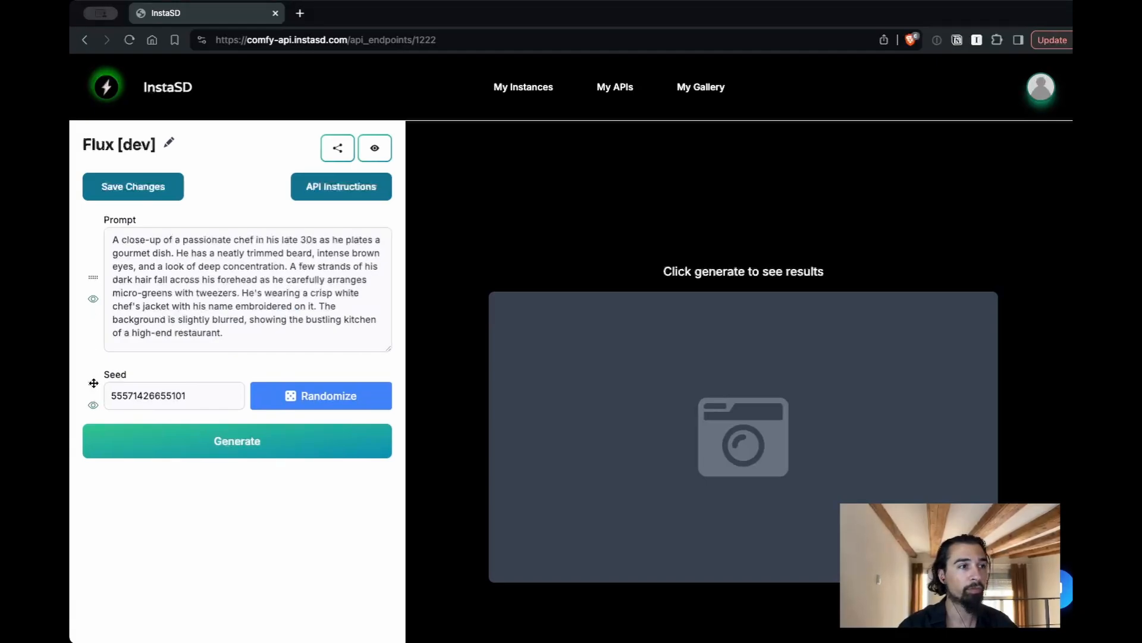
left_click_drag(94, 383, 88, 308)
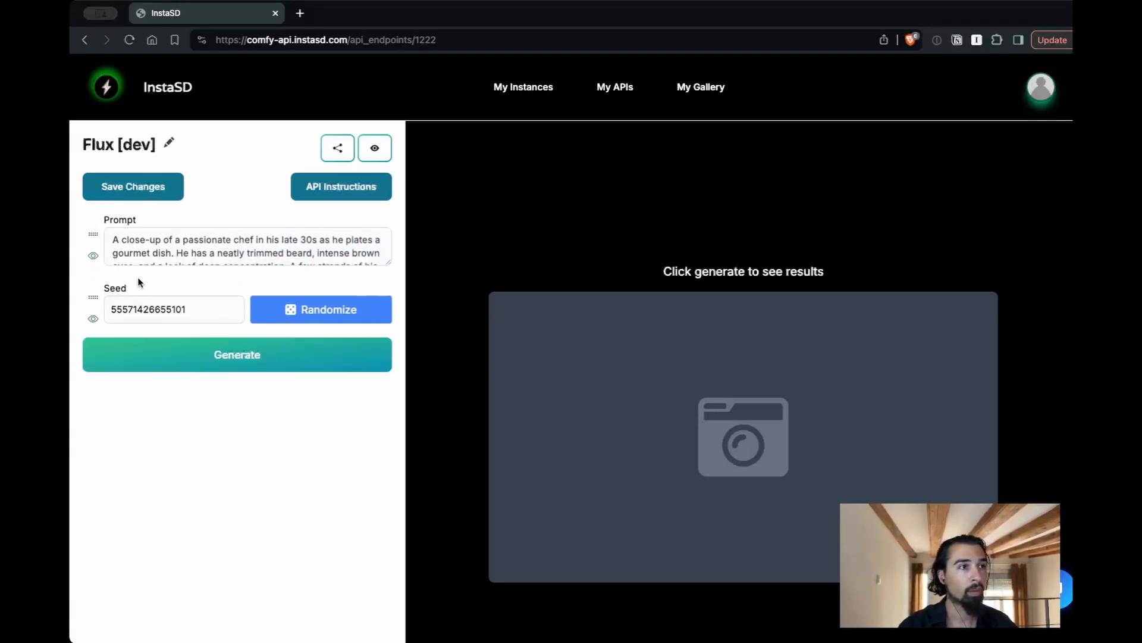
left_click_drag(387, 263, 389, 347)
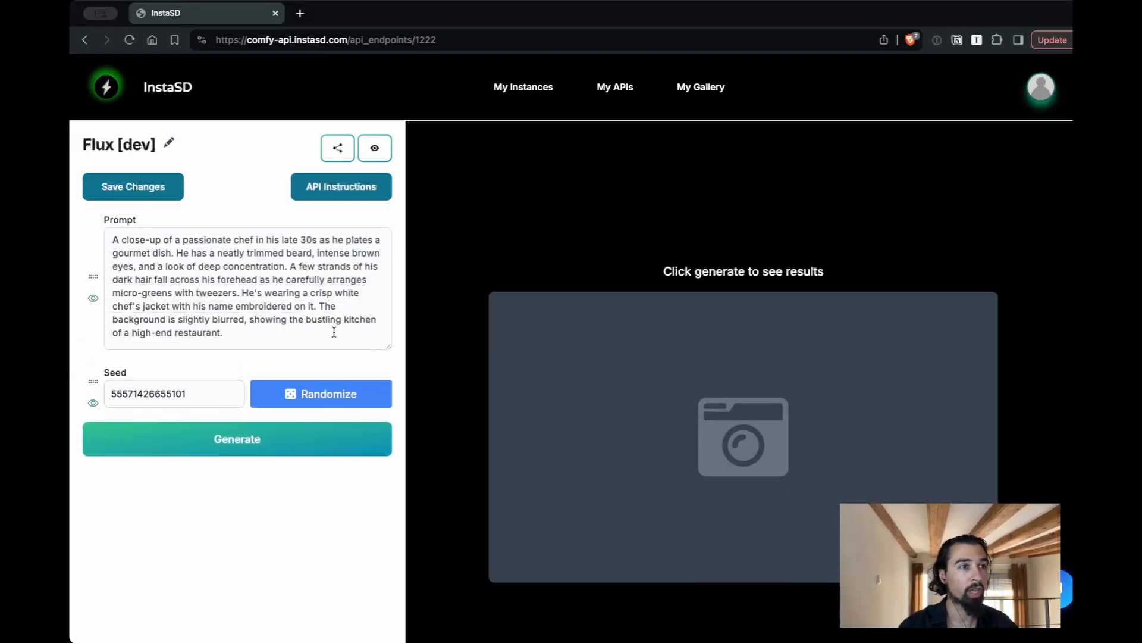
Save the Flux [dev] API page with the chef close-up text as its prompt
left_click(311, 327)
key("super+a")
left_click(293, 339)
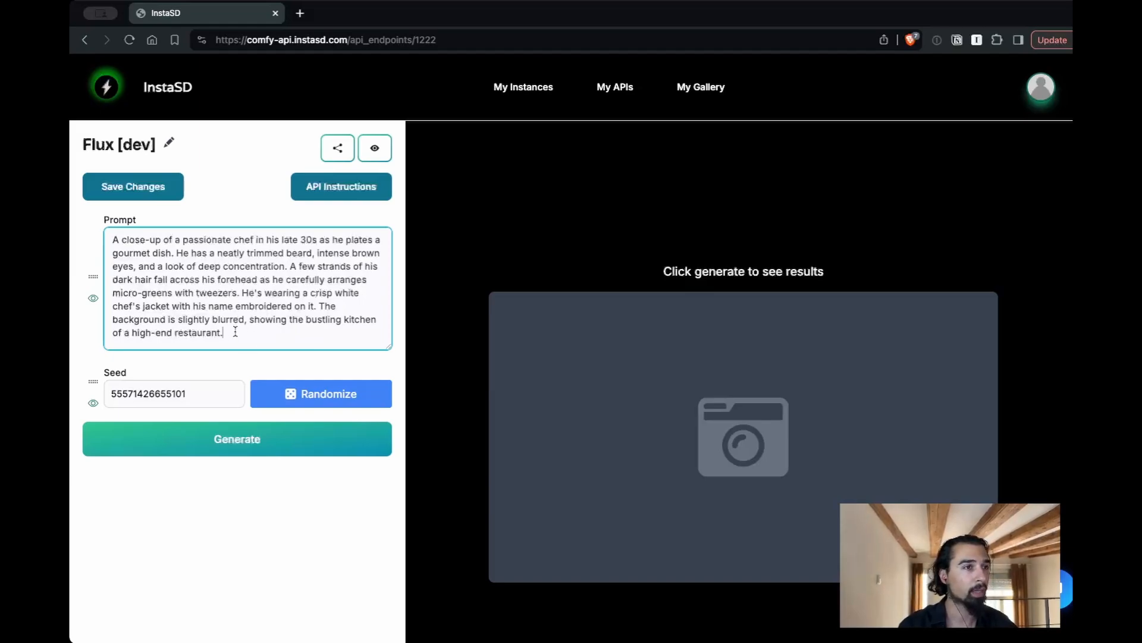
left_click(135, 191)
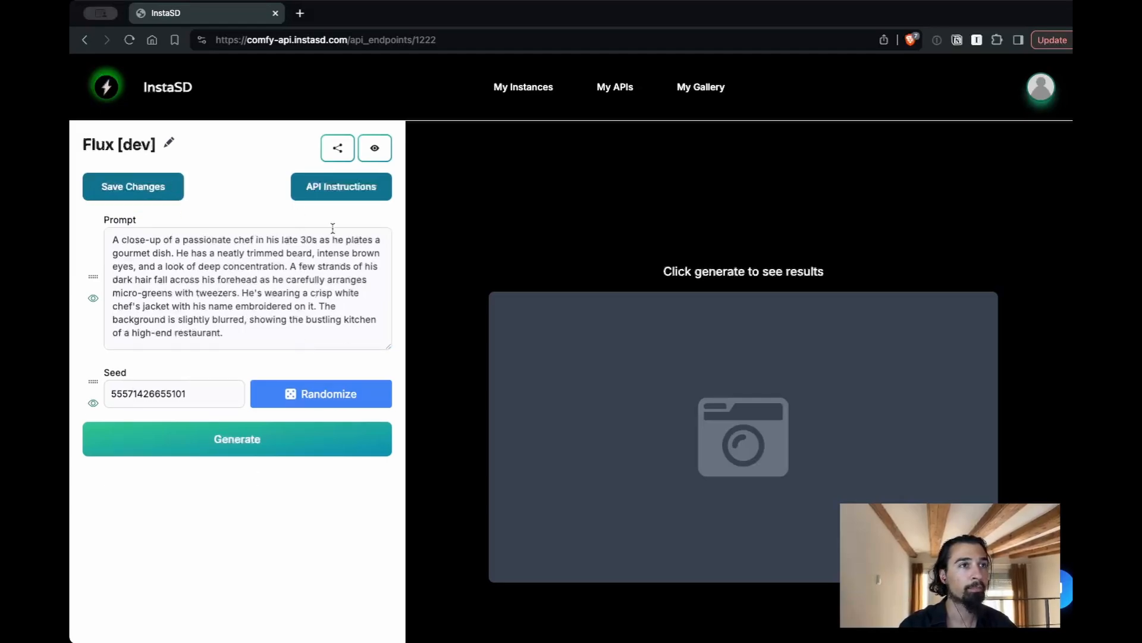
Copy the share link of the Flux [dev] API page and load it in a new browser tab
left_click(337, 150)
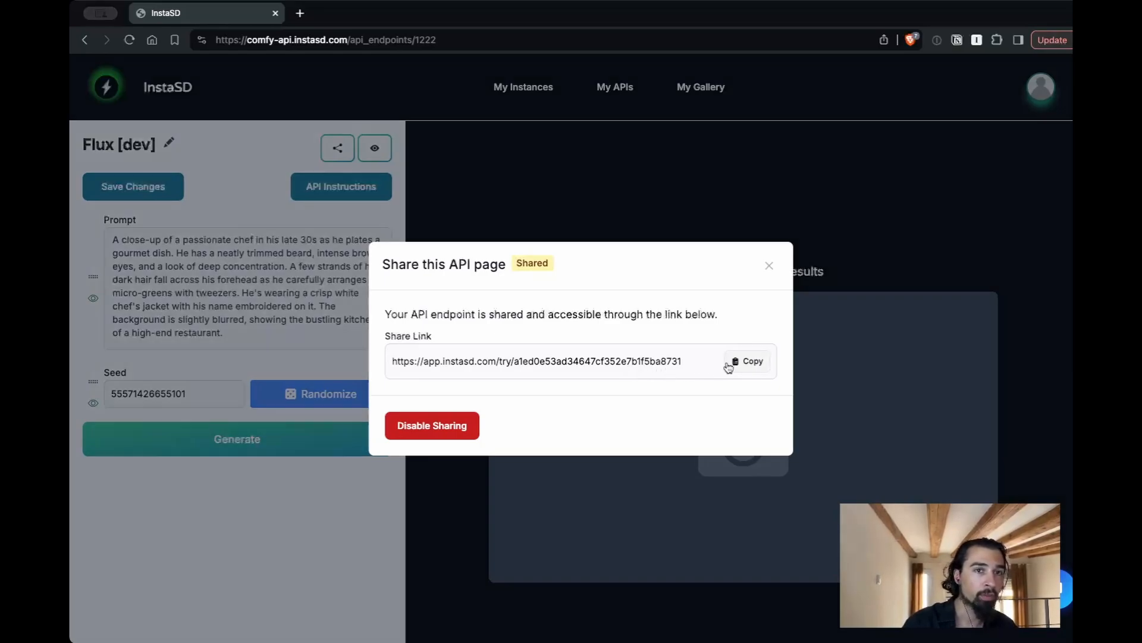
left_click(738, 361)
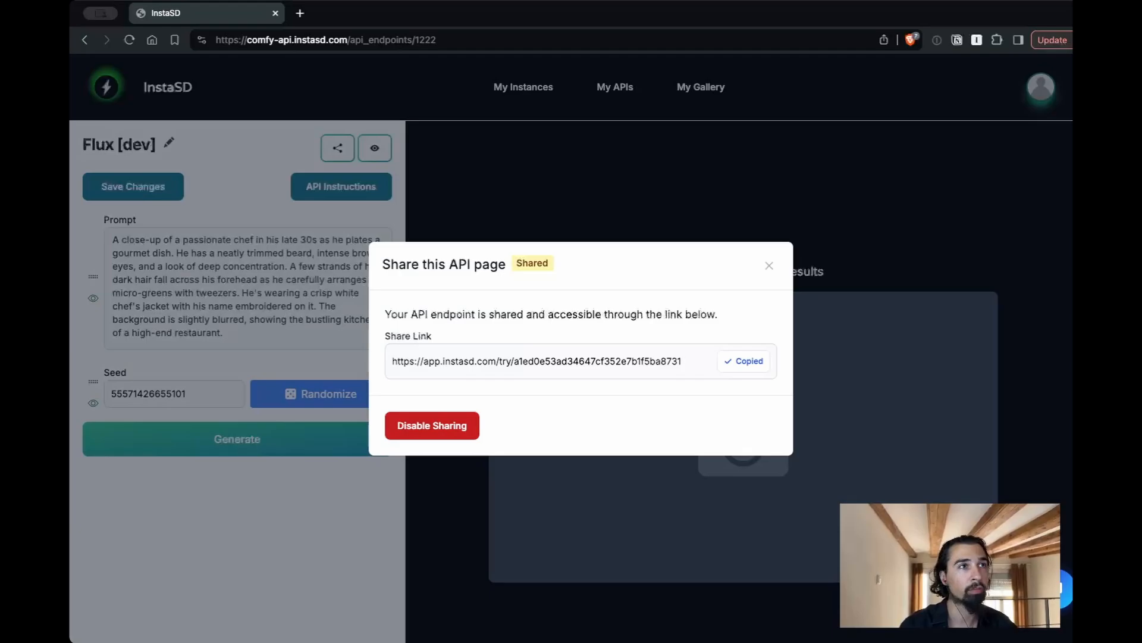
left_click(300, 13)
key("ctrl+v")
key("Return")
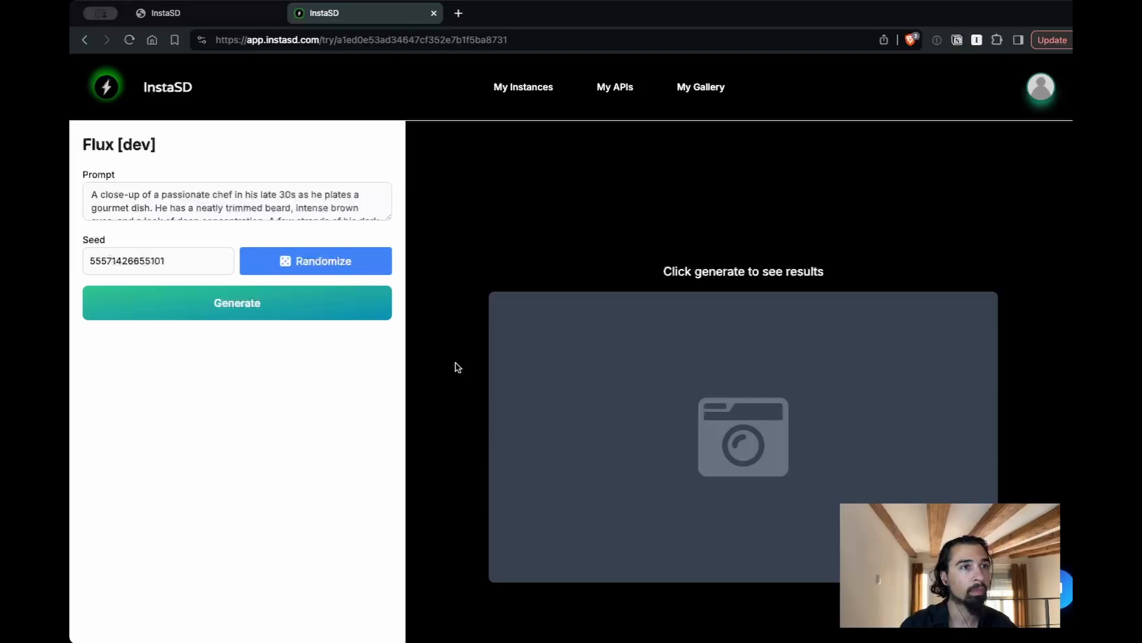
Enlarge the Prompt field on the shared page, randomize the seed and generate the chef image
left_click_drag(385, 214, 385, 300)
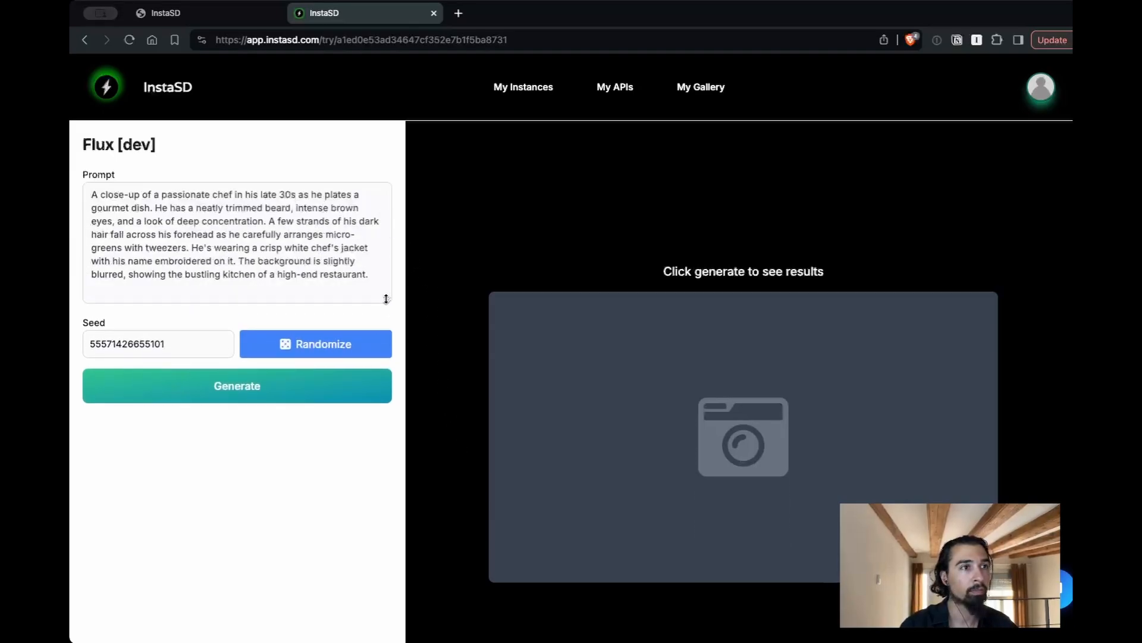
left_click(269, 270)
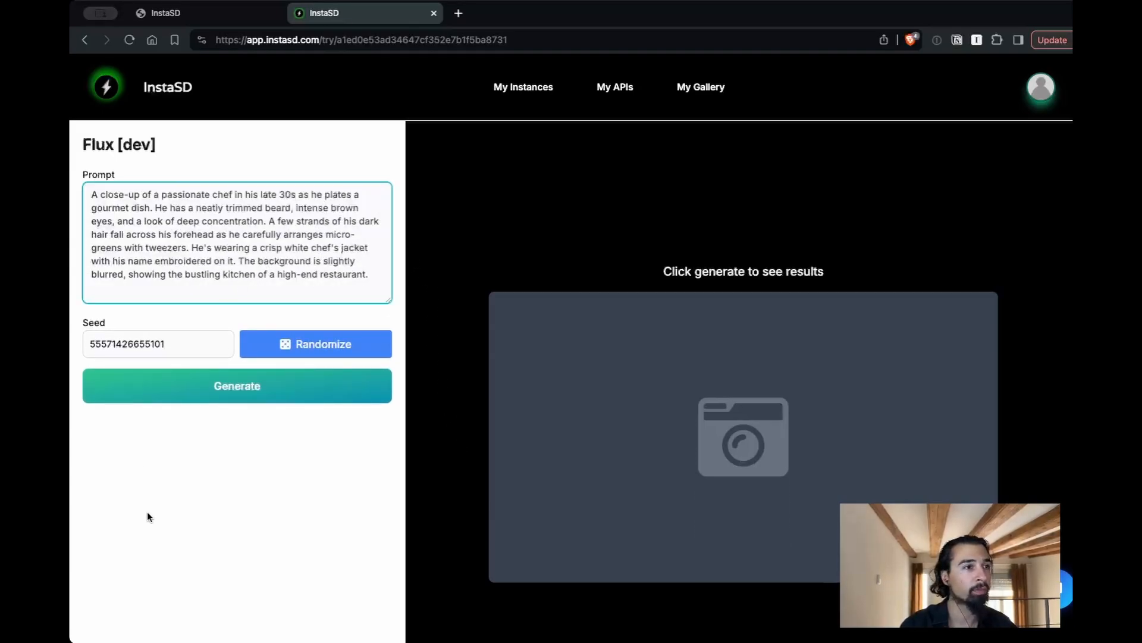
left_click(339, 349)
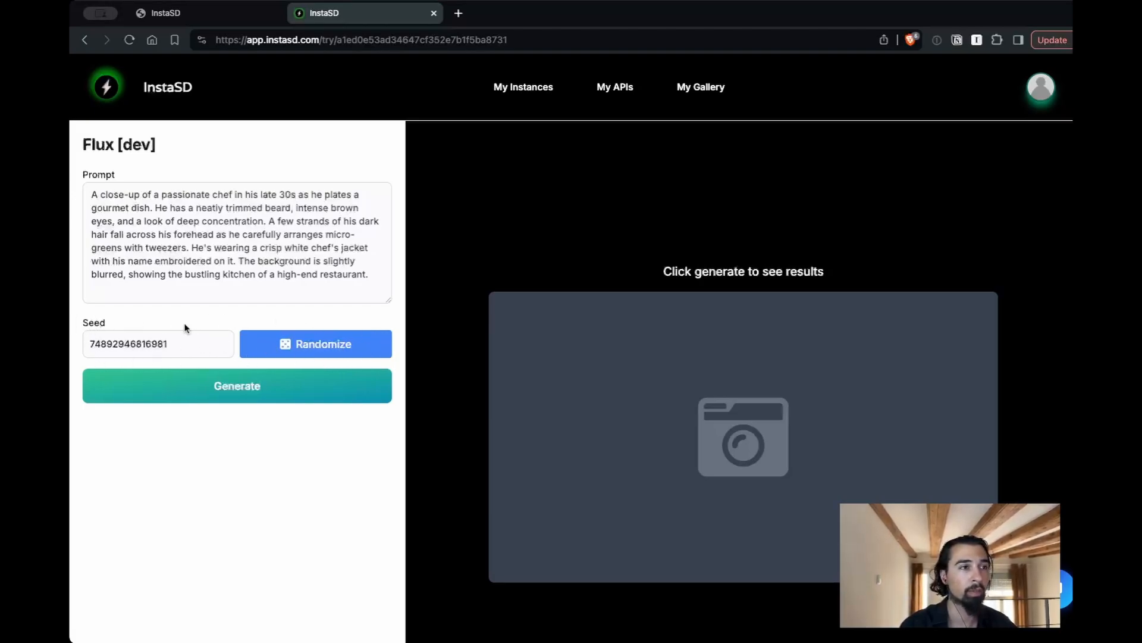
left_click(172, 344)
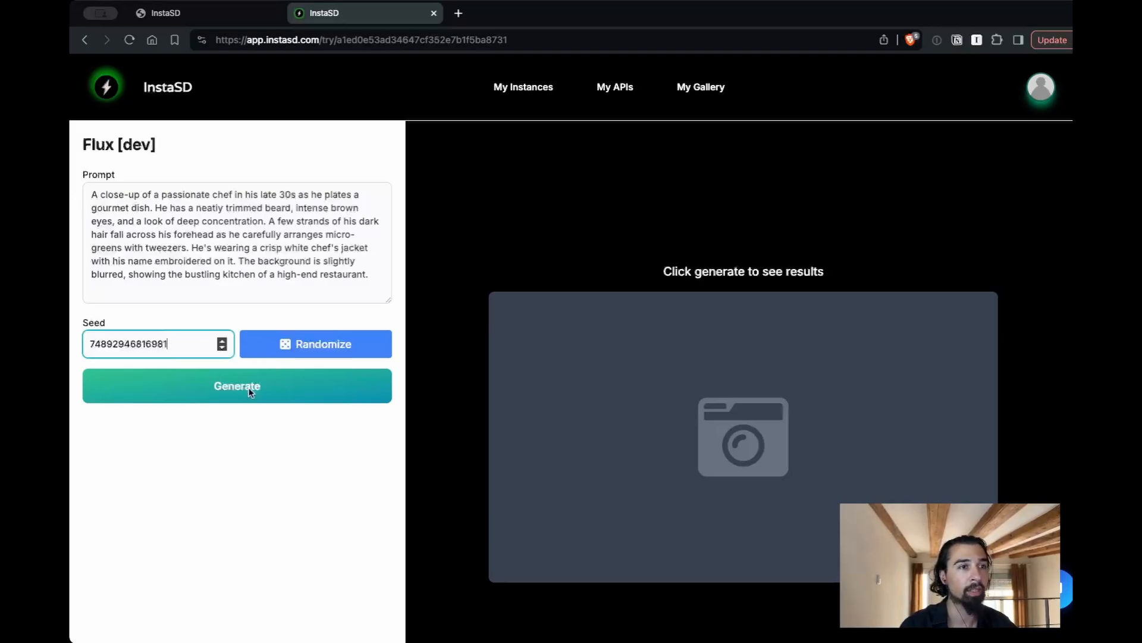
left_click(229, 390)
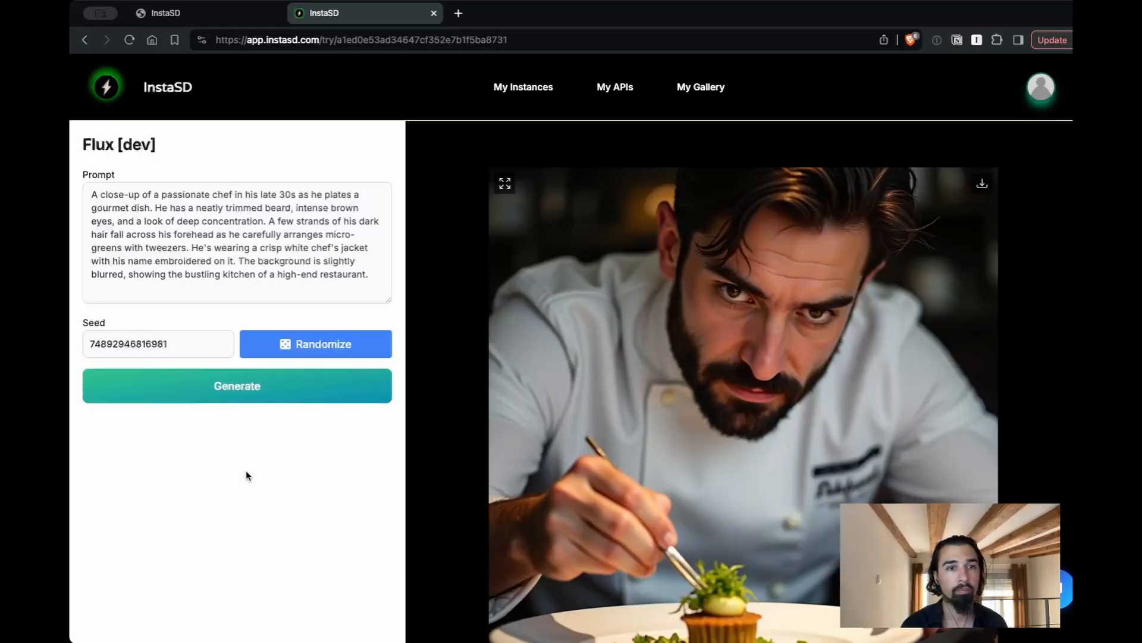
scroll(416, 447, "down", 2)
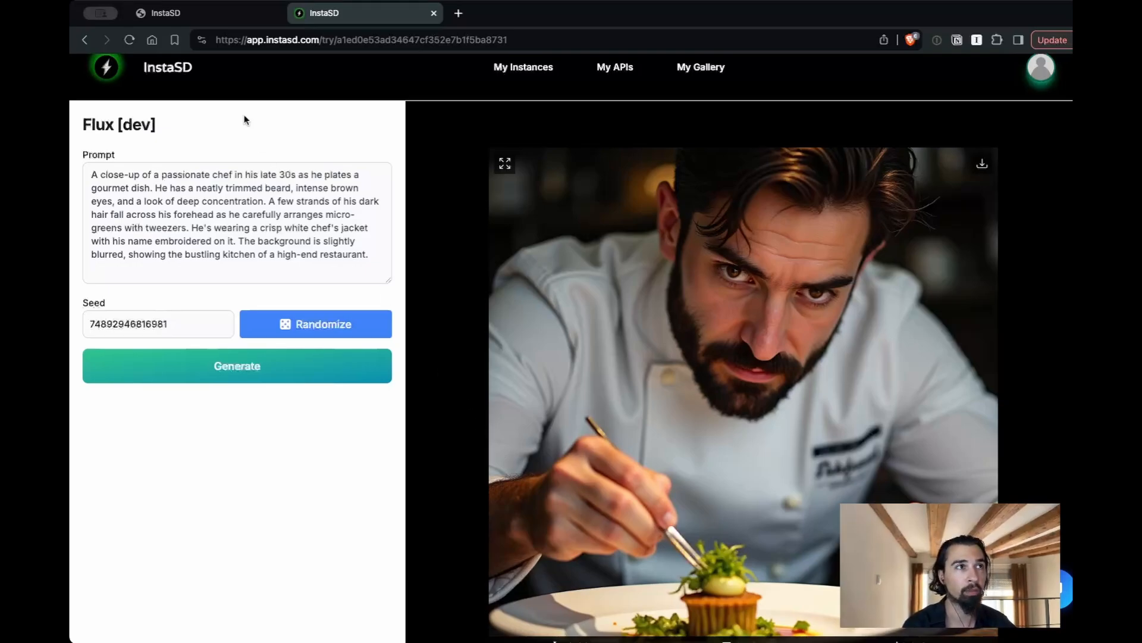
Return to the endpoint's own page and examine the API Usage Guide's Authentication, Run Task, Task Response and Postman Collection sections
key("ctrl+shift+Tab")
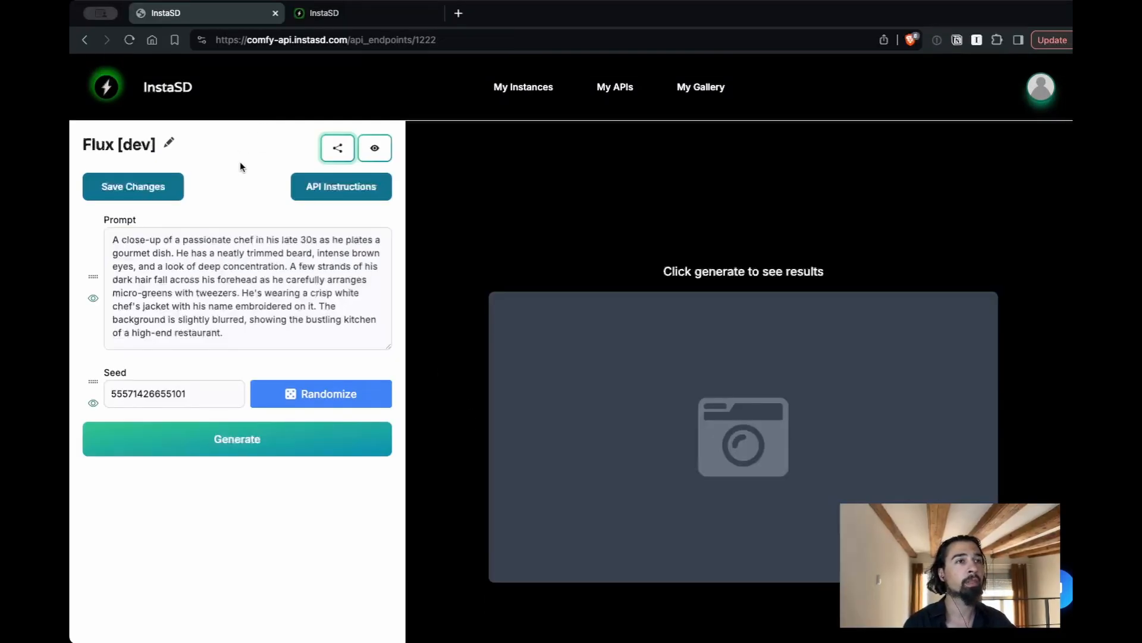
left_click(323, 188)
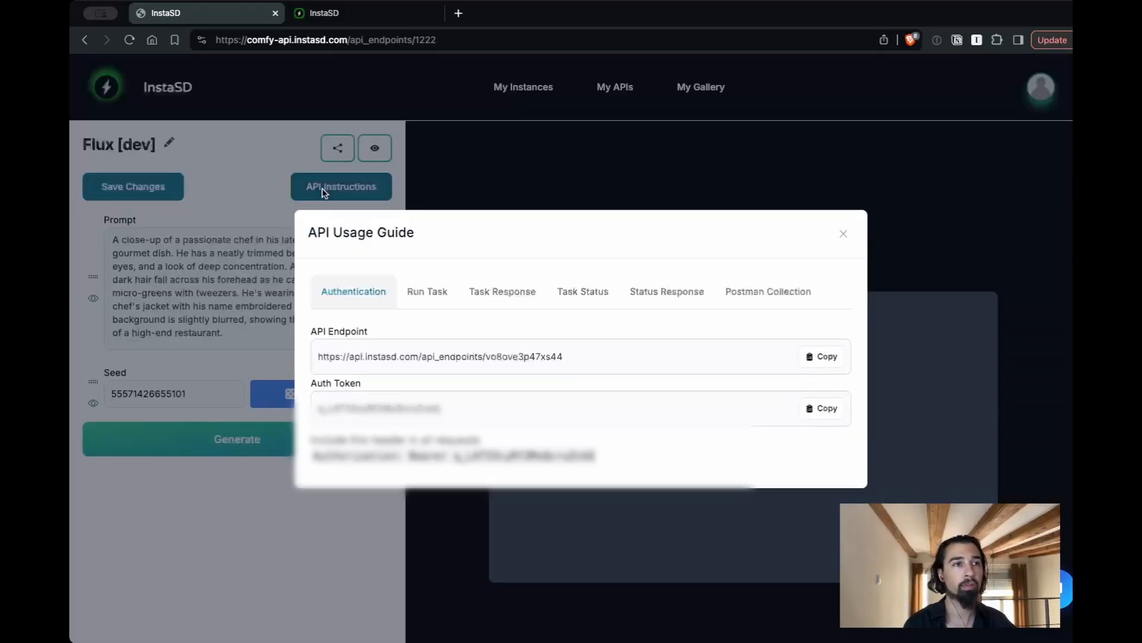
left_click(428, 245)
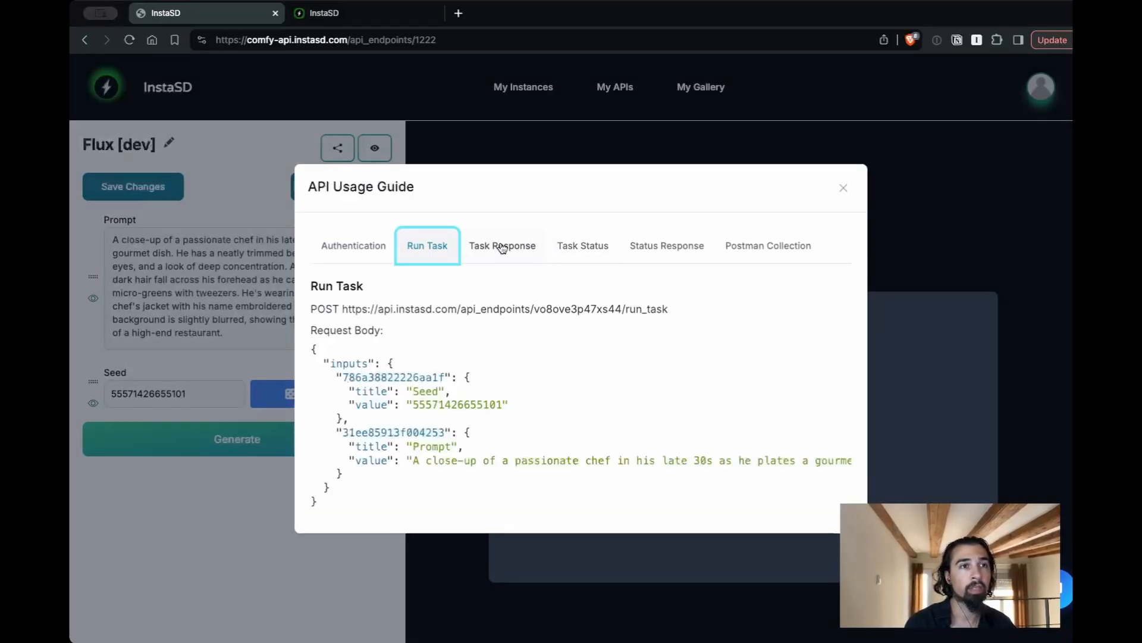
left_click(502, 247)
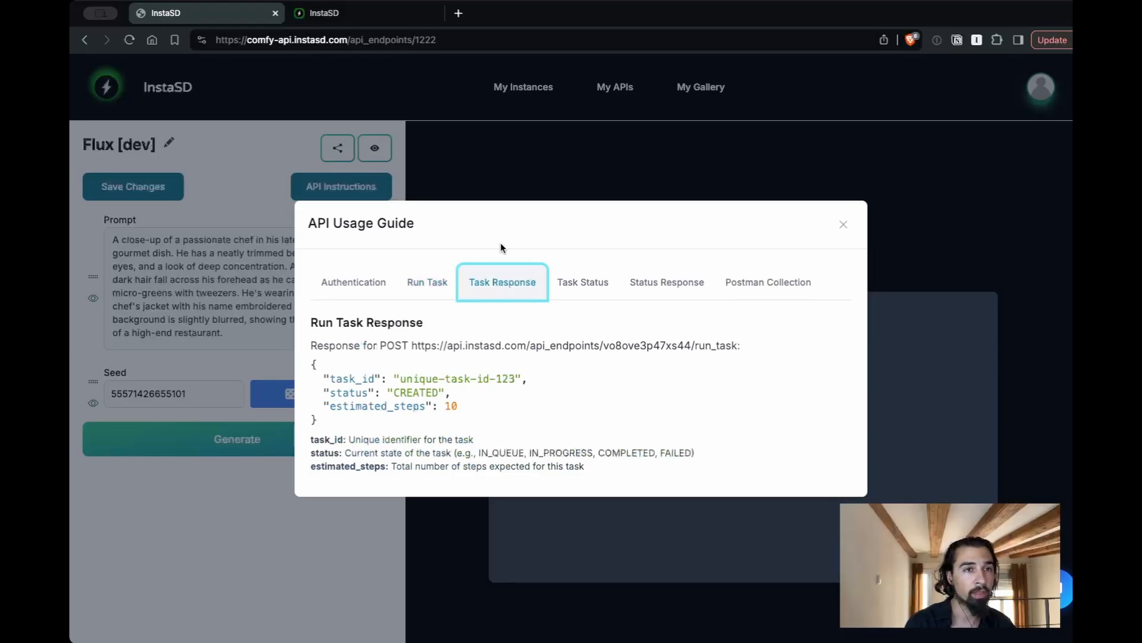
left_click(760, 291)
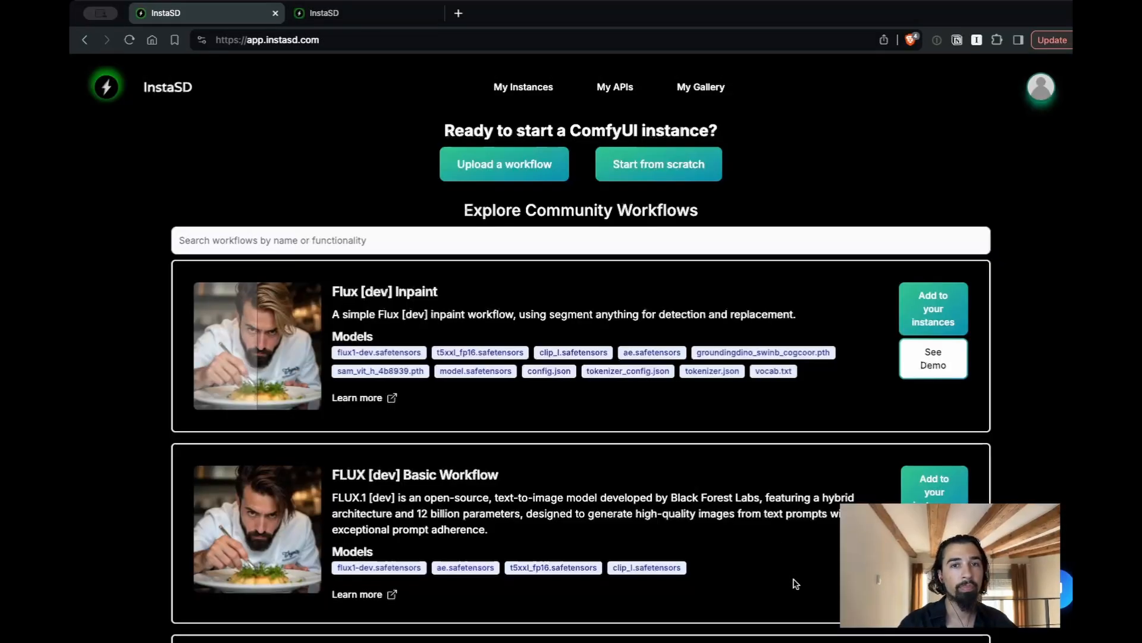
Browse the community workflows on the InstaSD home page, from Flux [dev] Inpaint down to SDXL img2img and back
scroll(794, 582, "down", 2)
scroll(796, 584, "down", 6)
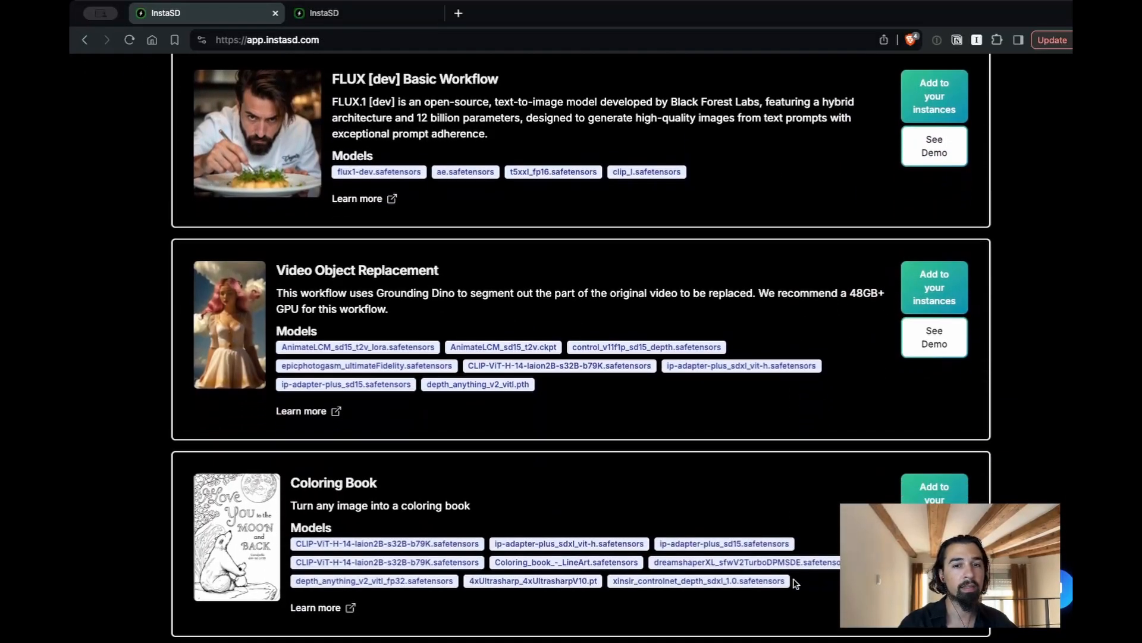
scroll(581, 348, "down", 6)
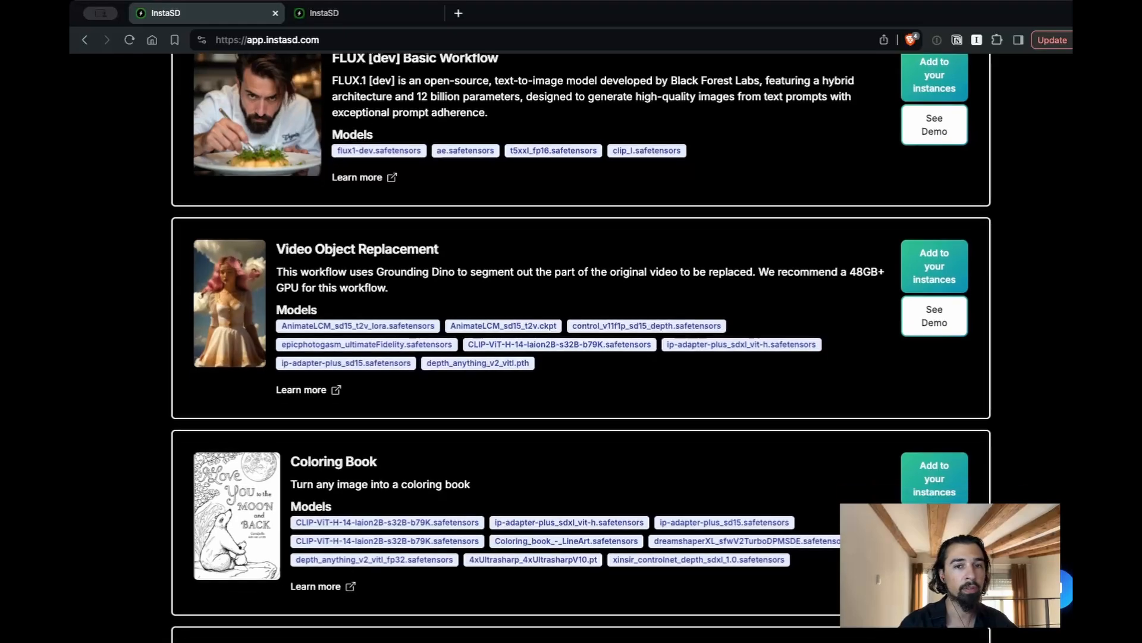
scroll(932, 471, "down", 5)
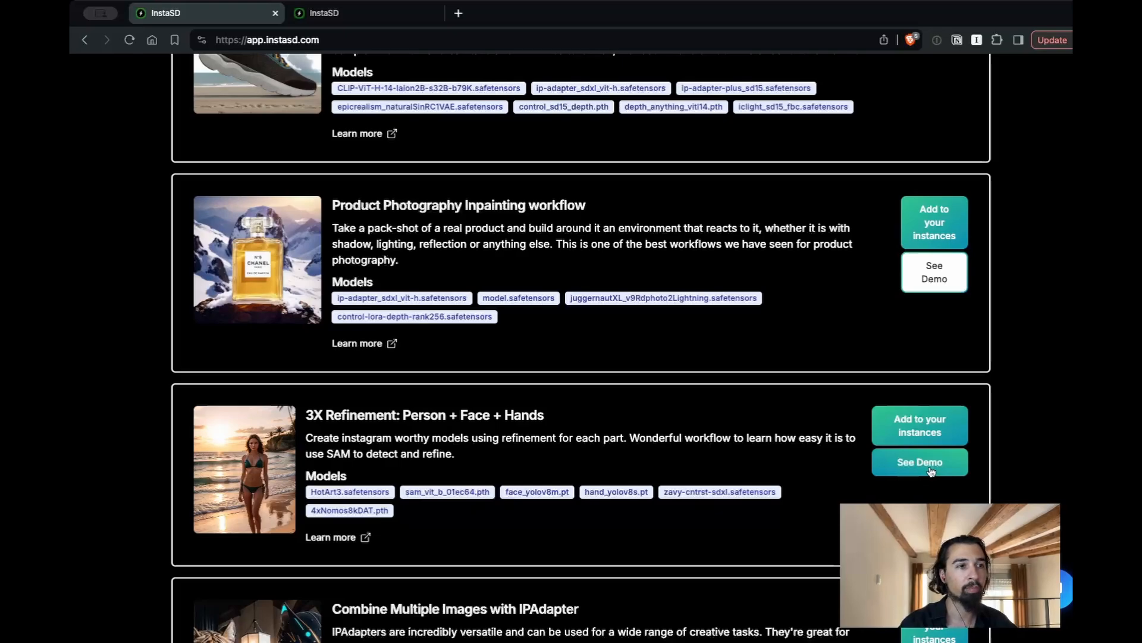
scroll(801, 496, "down", 7)
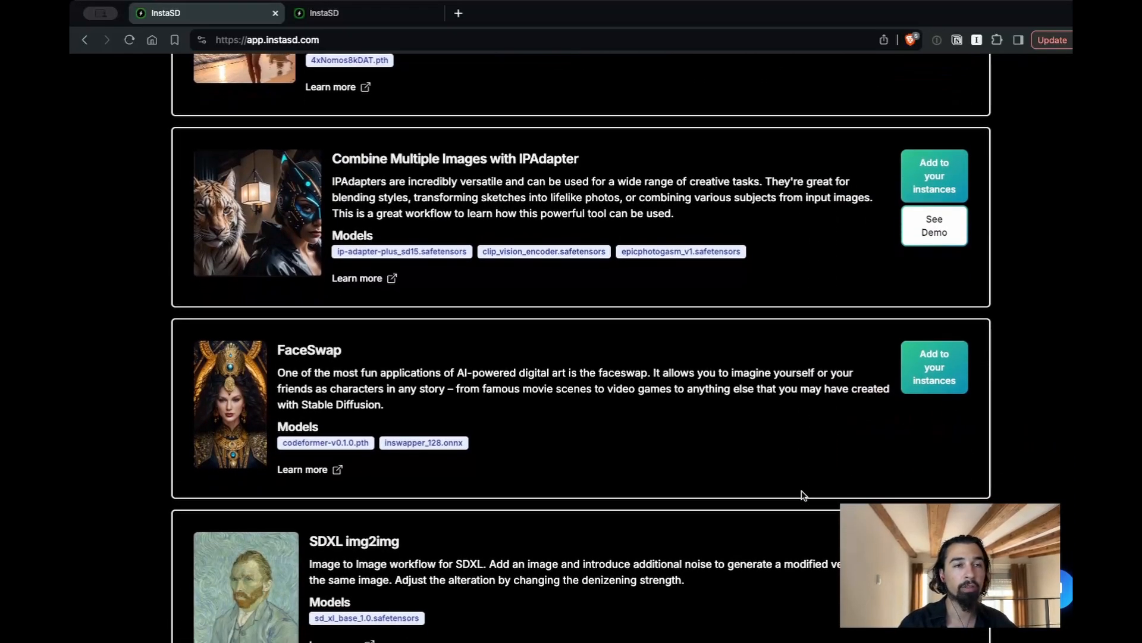
scroll(801, 496, "up", 20)
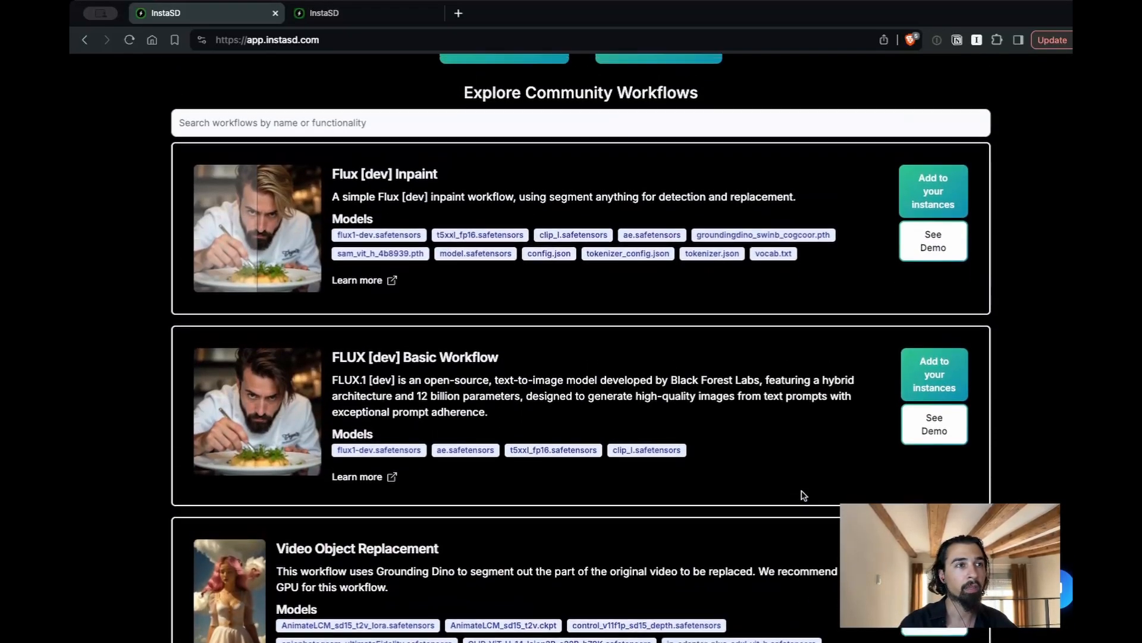